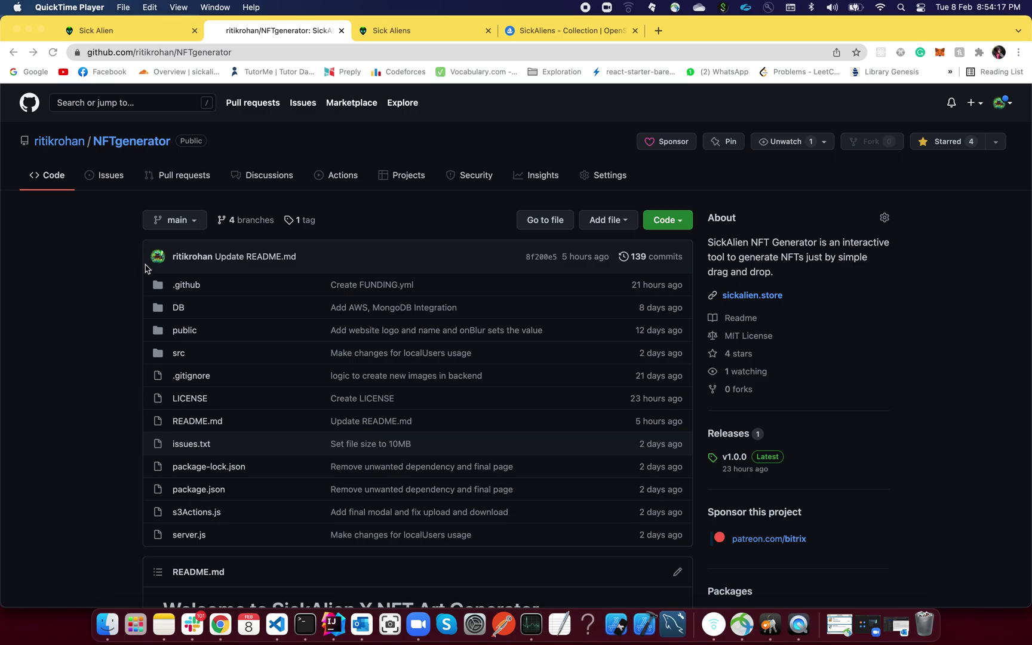
# Scroll the NFTgenerator README down to its Demo section with the NFT Automator screenshot.
pyautogui.scroll(-10, 68, 350)
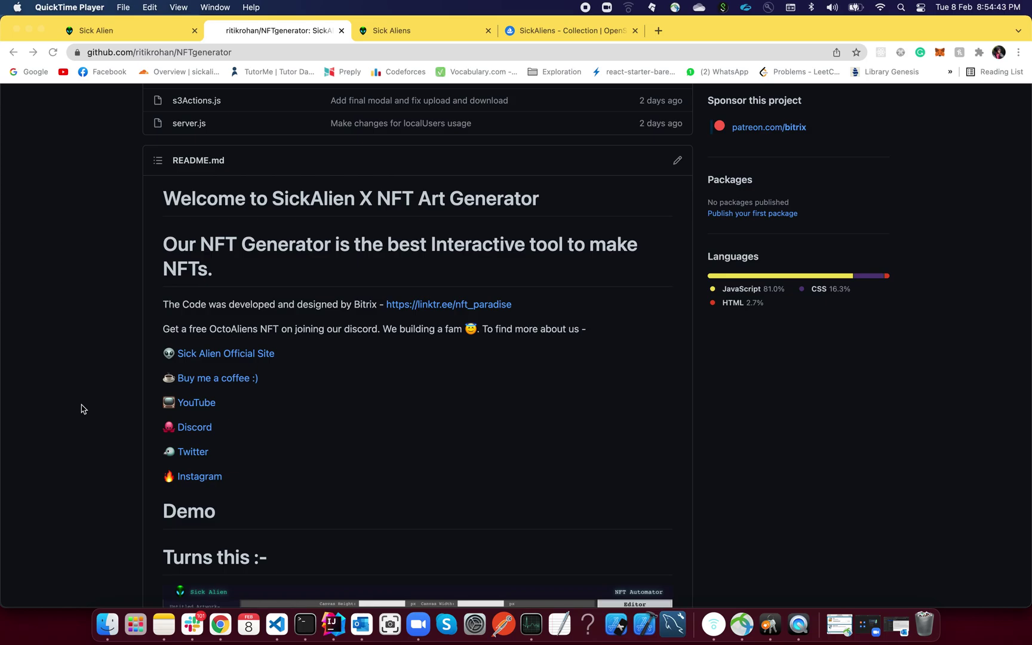
# Scroll through the README's Installation steps and back up to the repository top.
pyautogui.scroll(-8, 83, 408)
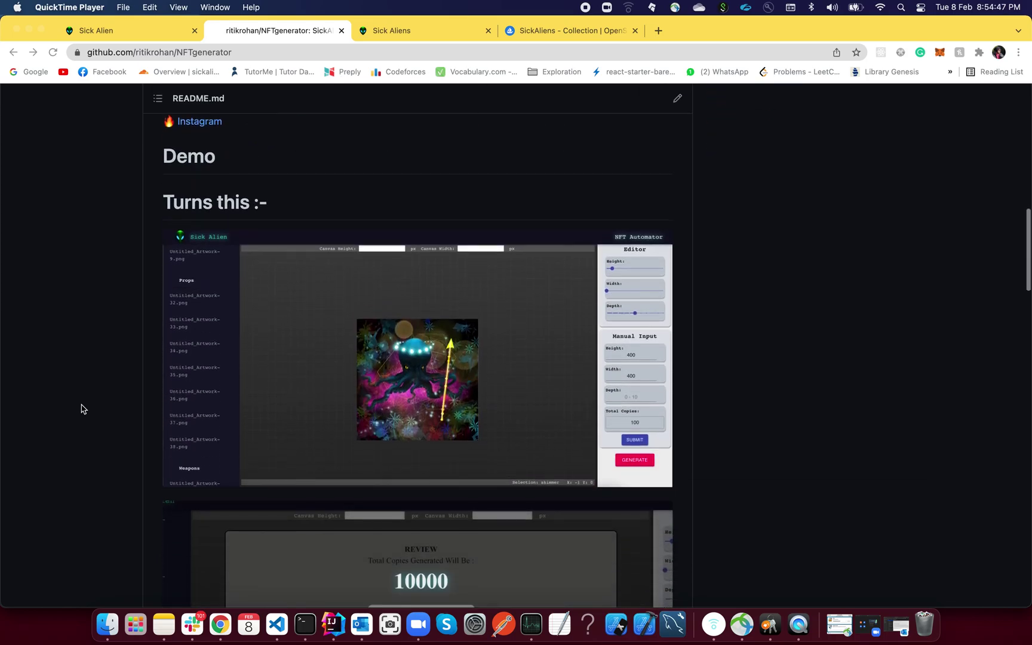
pyautogui.scroll(5, 83, 408)
pyautogui.scroll(-15, 82, 408)
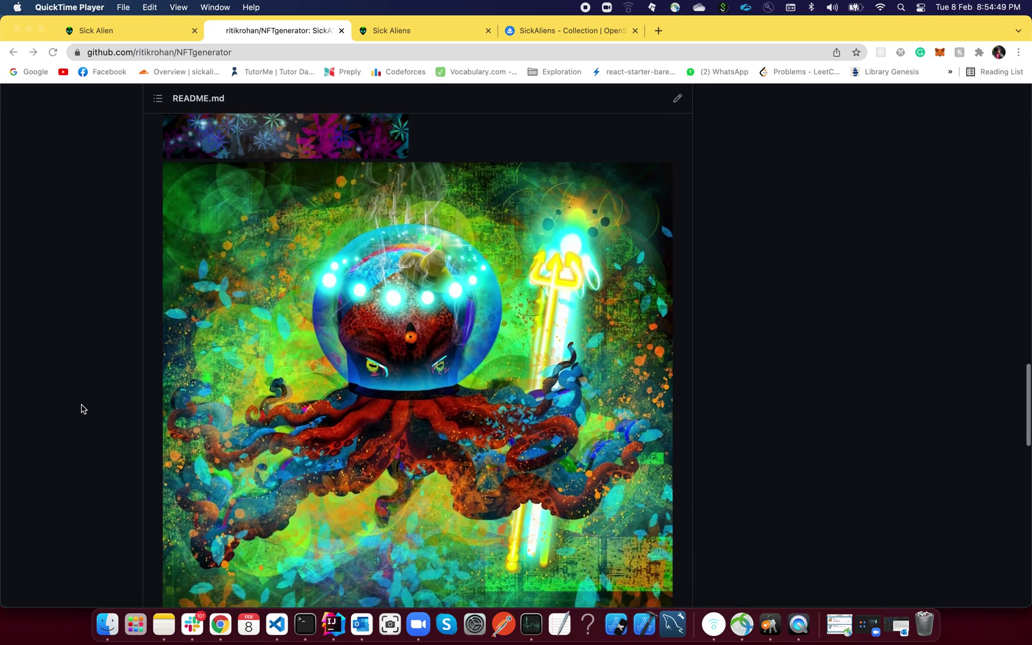
pyautogui.scroll(5, 82, 408)
pyautogui.scroll(-2, 82, 408)
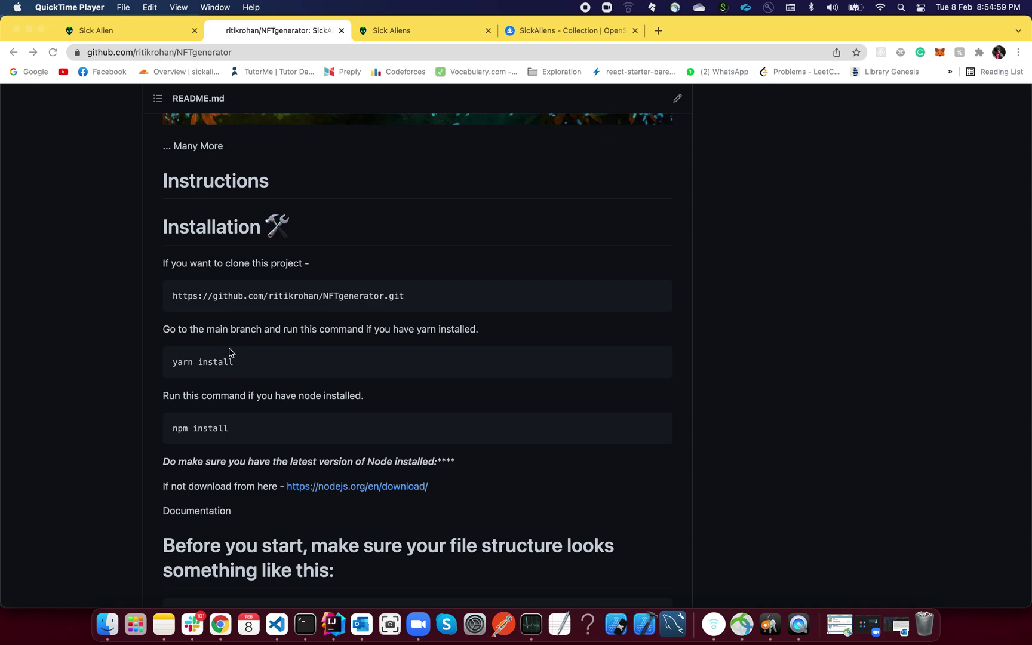
pyautogui.scroll(15, 100, 303)
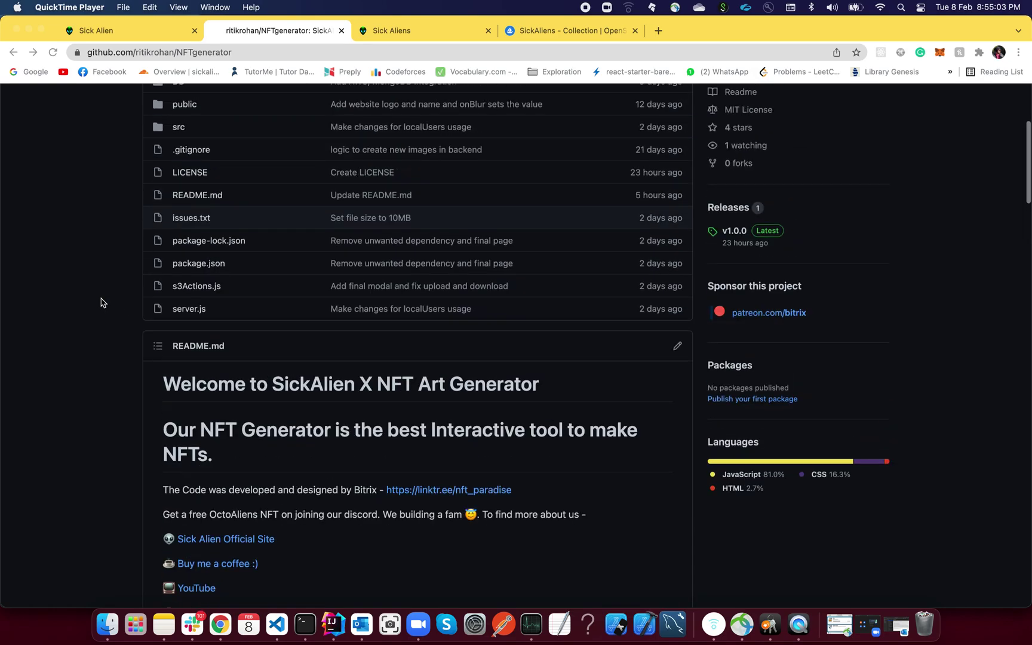
pyautogui.scroll(5, 101, 303)
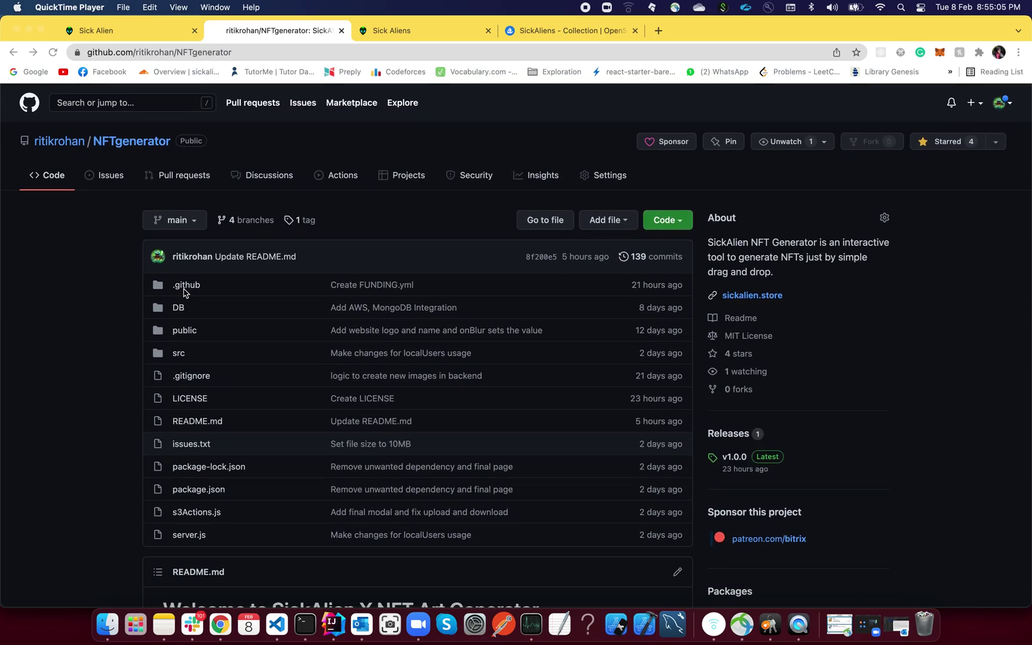
# View the repository's HTTPS clone URL in the Code dropdown, then close it.
pyautogui.click(679, 221)
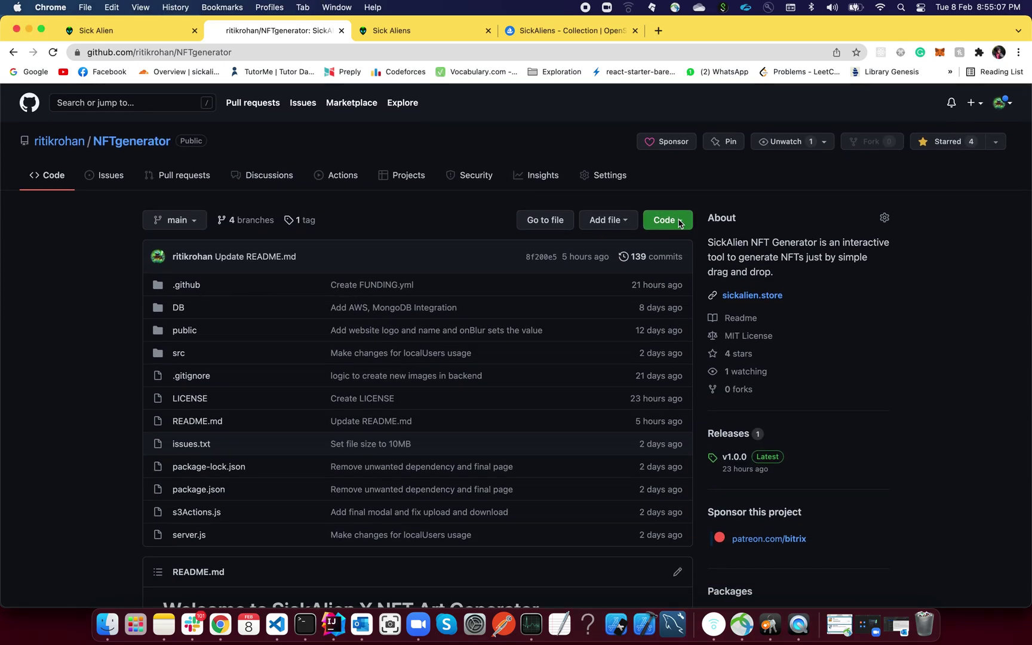
pyautogui.click(679, 221)
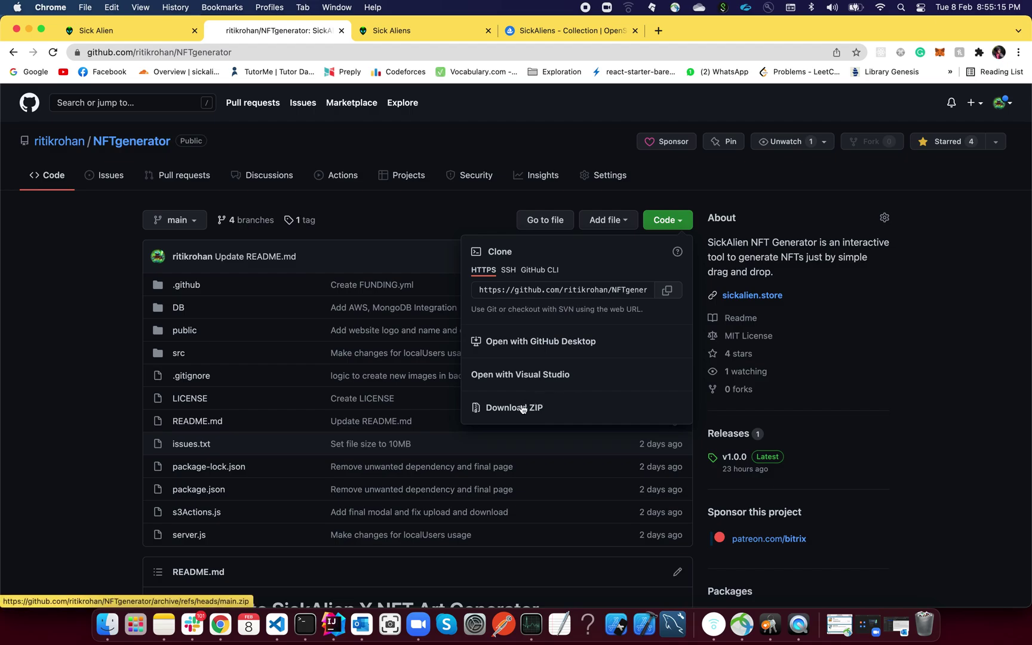
pyautogui.click(94, 361)
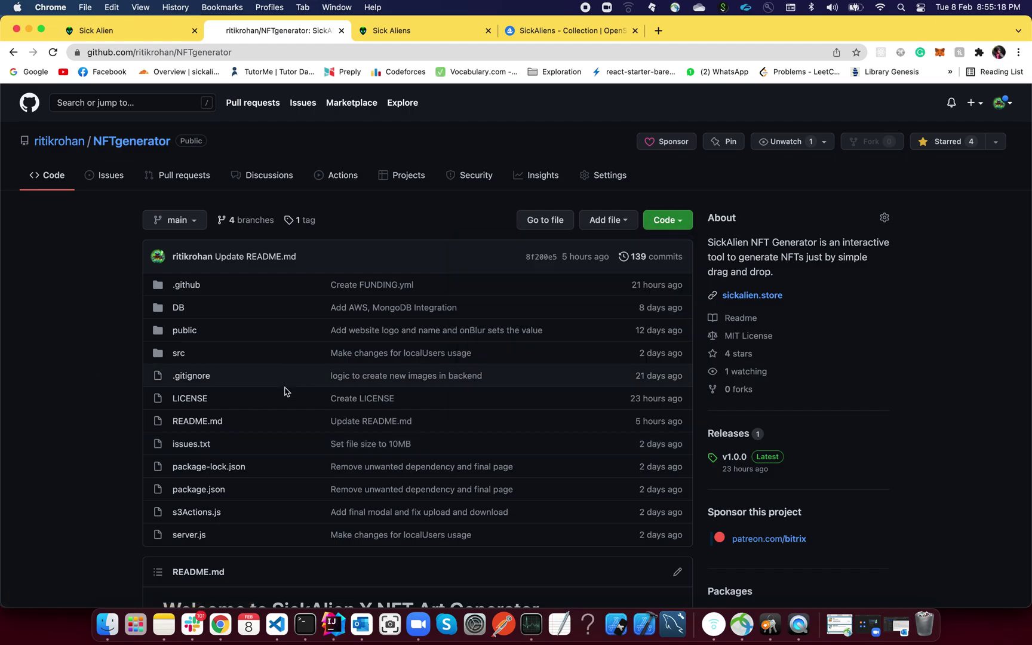
# Show the NFTautomation file tree in VS Code, collapsing src and selecting the generated folder.
pyautogui.click(270, 622)
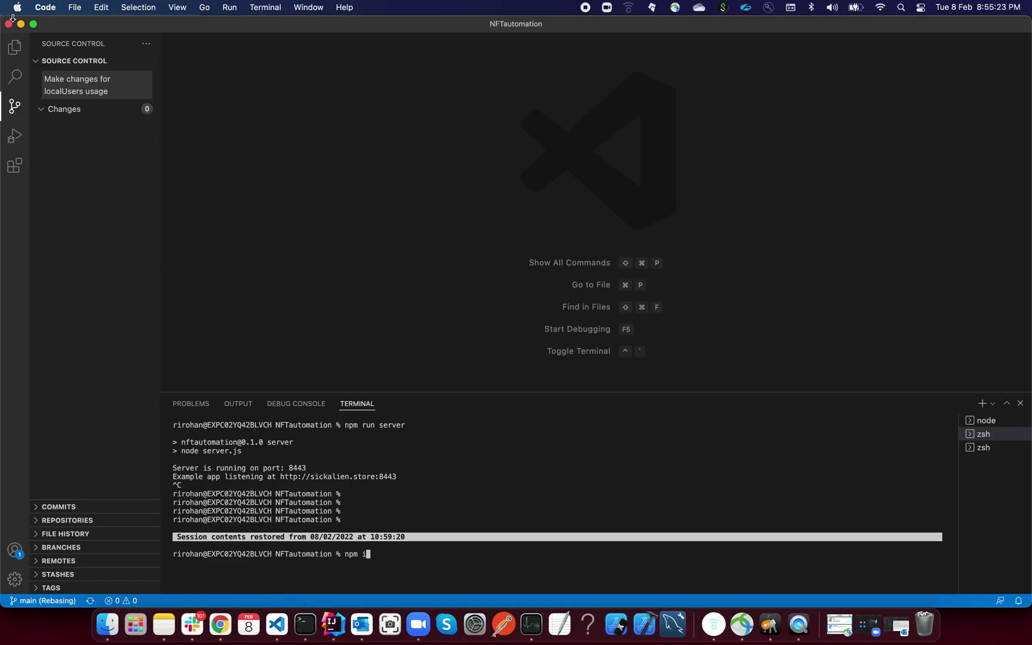
pyautogui.click(14, 46)
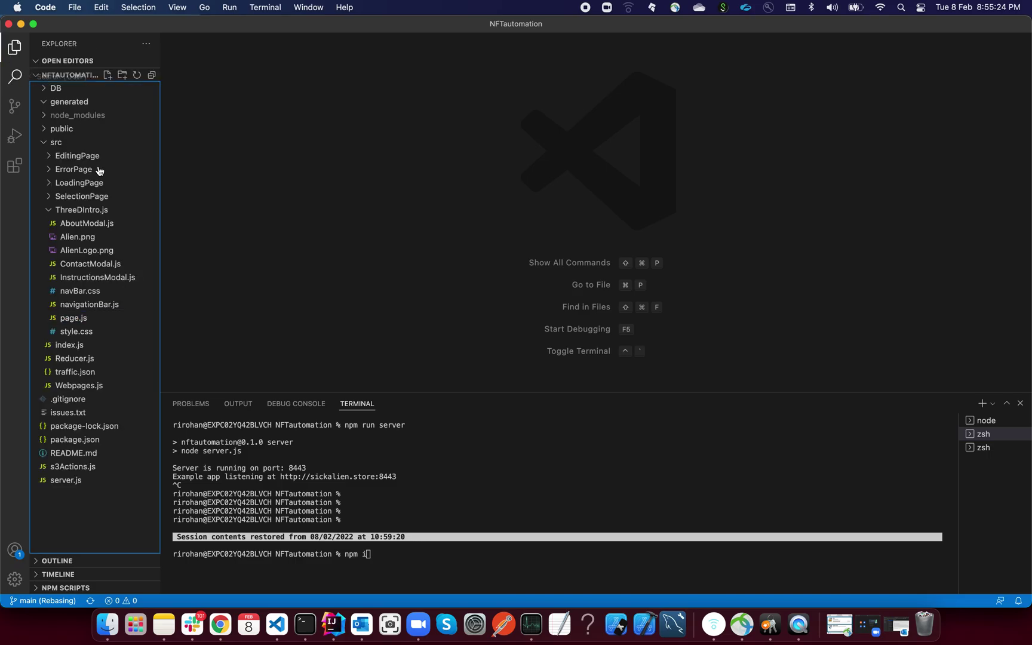
pyautogui.click(50, 144)
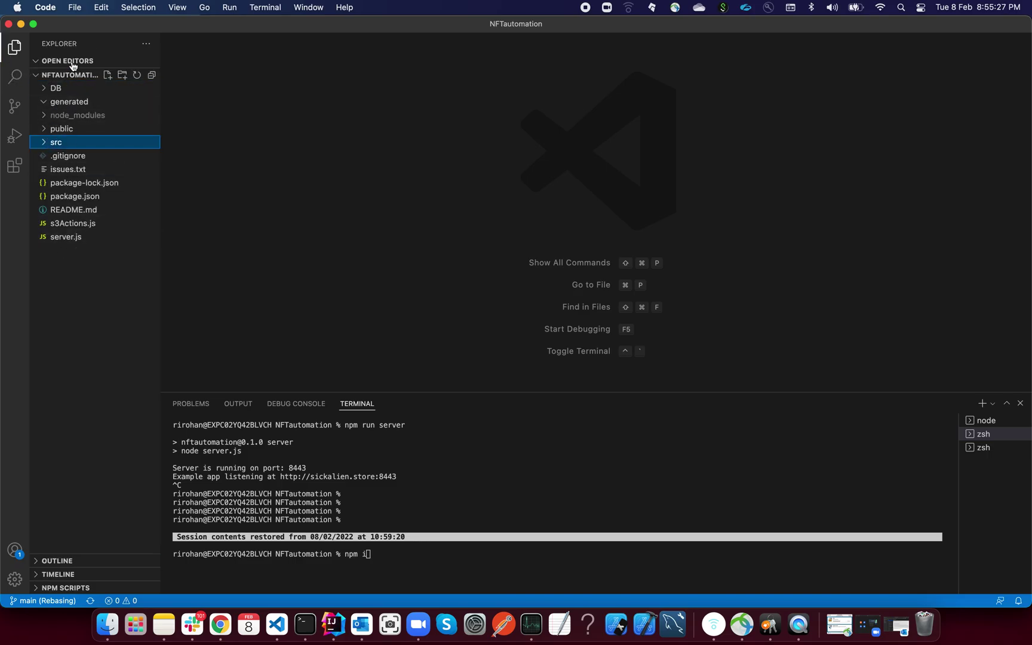
pyautogui.click(46, 103)
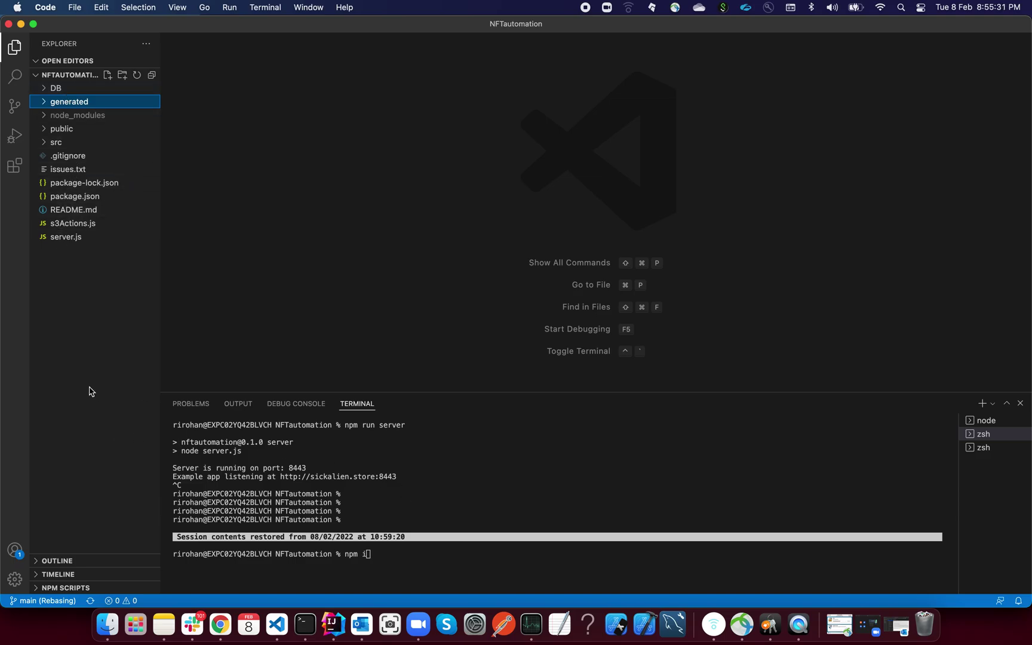
# Check the node and shell terminals, then clear the third terminal with clear.
pyautogui.click(444, 556)
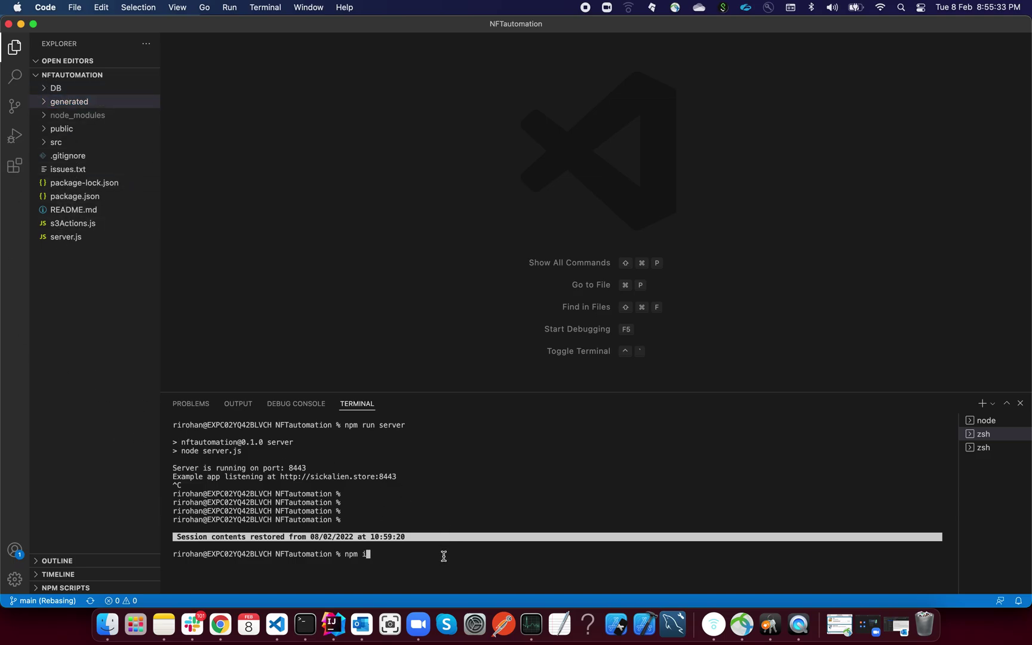
pyautogui.click(980, 423)
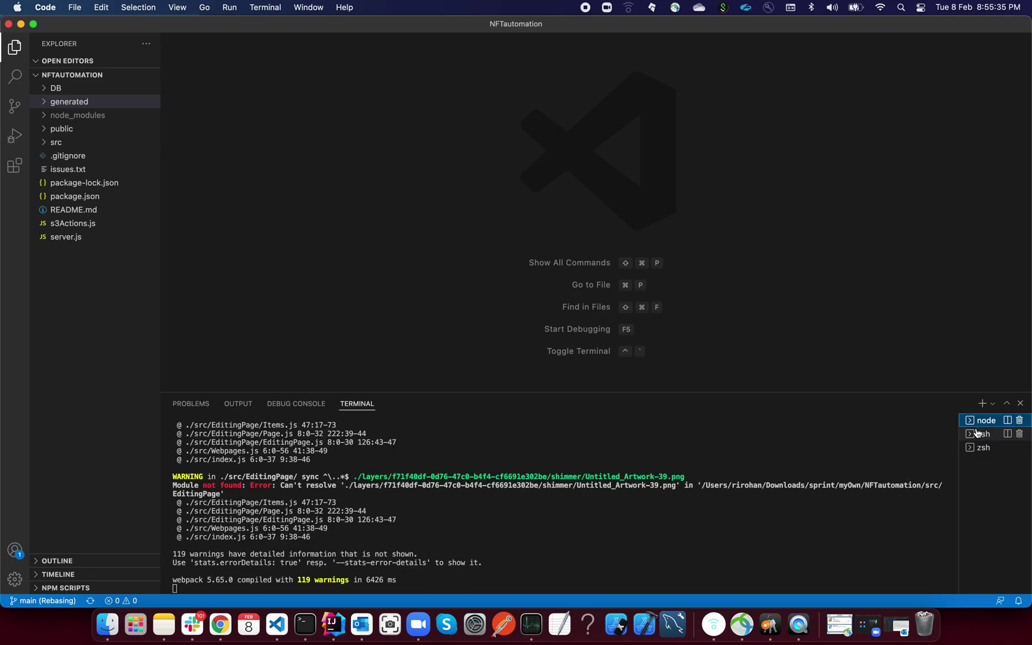
pyautogui.click(979, 434)
pyautogui.click(979, 447)
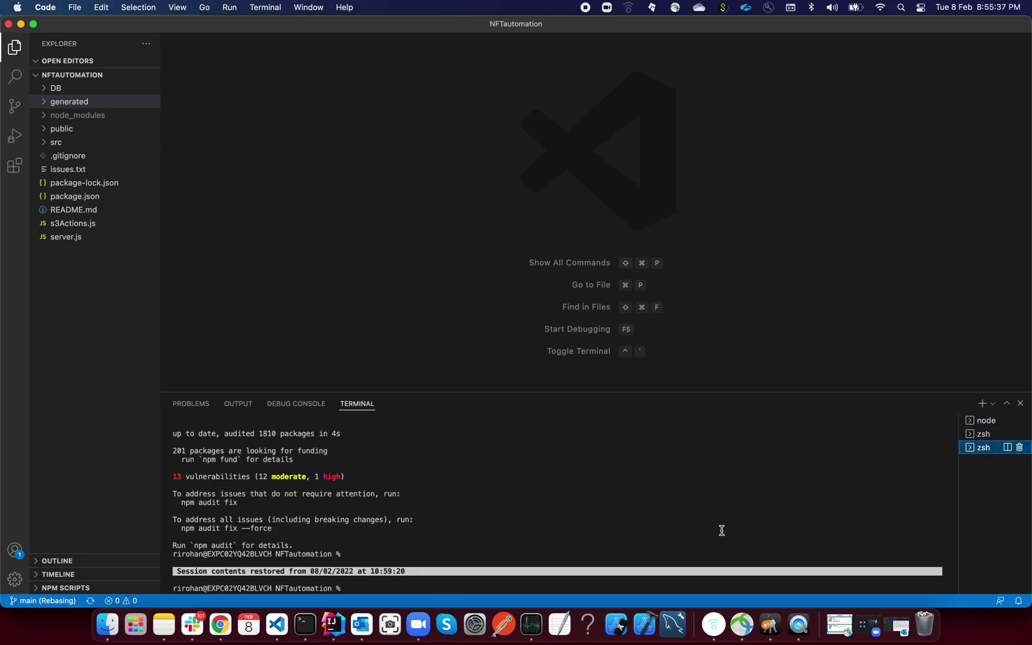
pyautogui.write('clear')
pyautogui.press('Return')
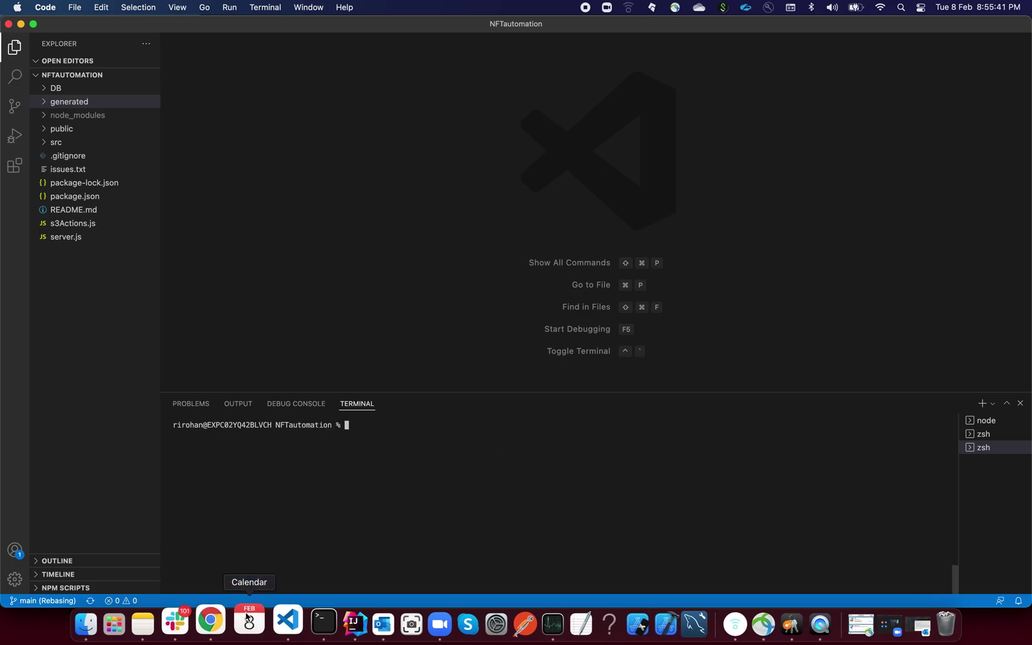
# Highlight the README's line about installing the latest Node version, then scroll back to the top.
pyautogui.click(210, 621)
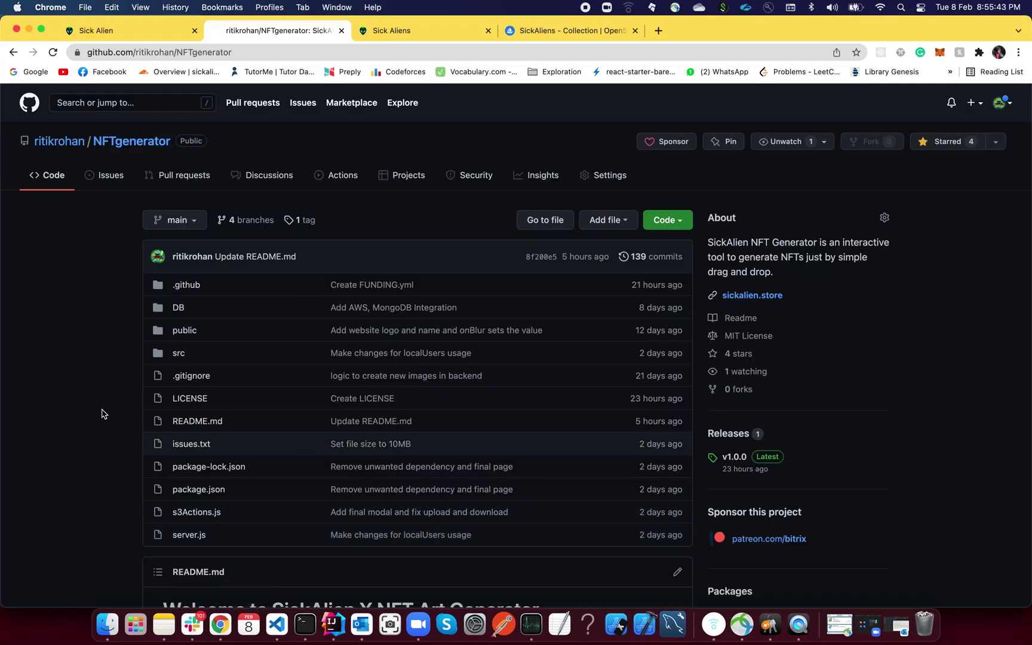
pyautogui.scroll(-20, 102, 414)
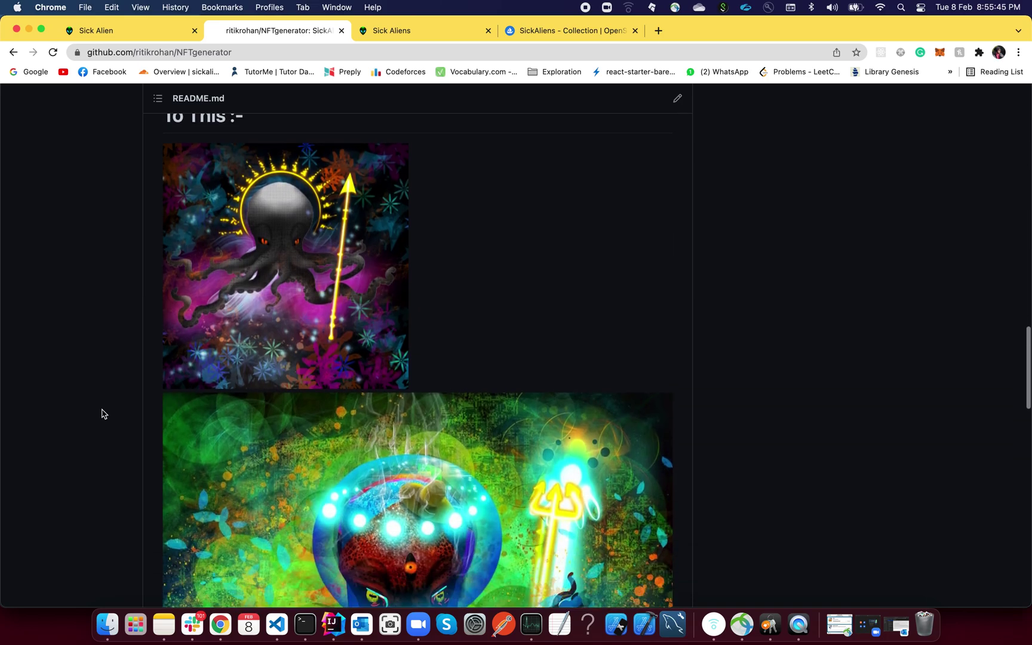
pyautogui.scroll(-15, 103, 413)
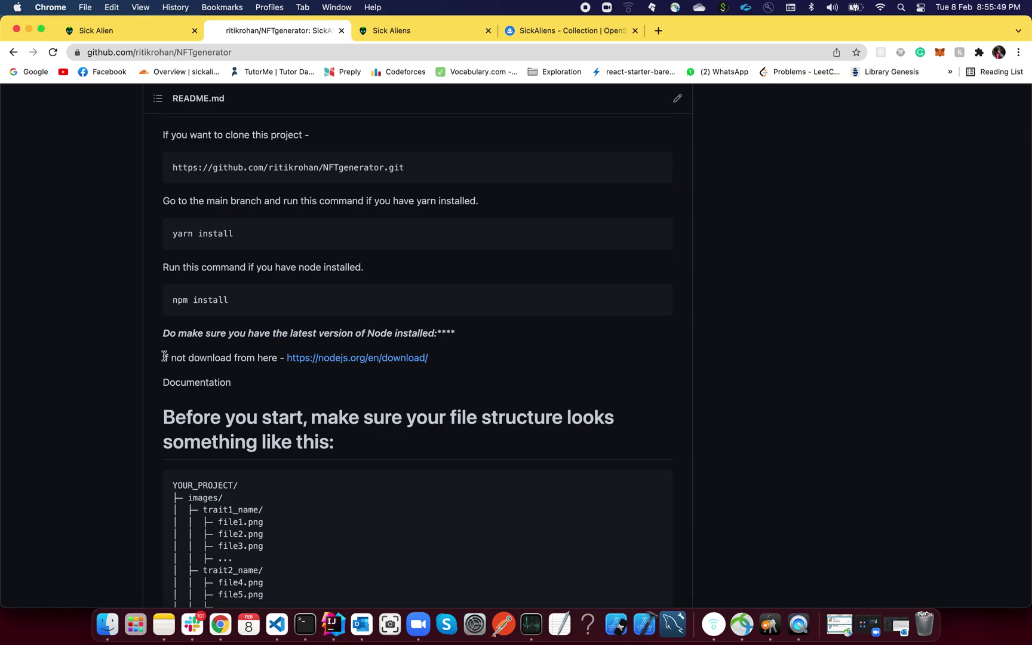
pyautogui.moveTo(161, 357); pyautogui.dragTo(442, 360)
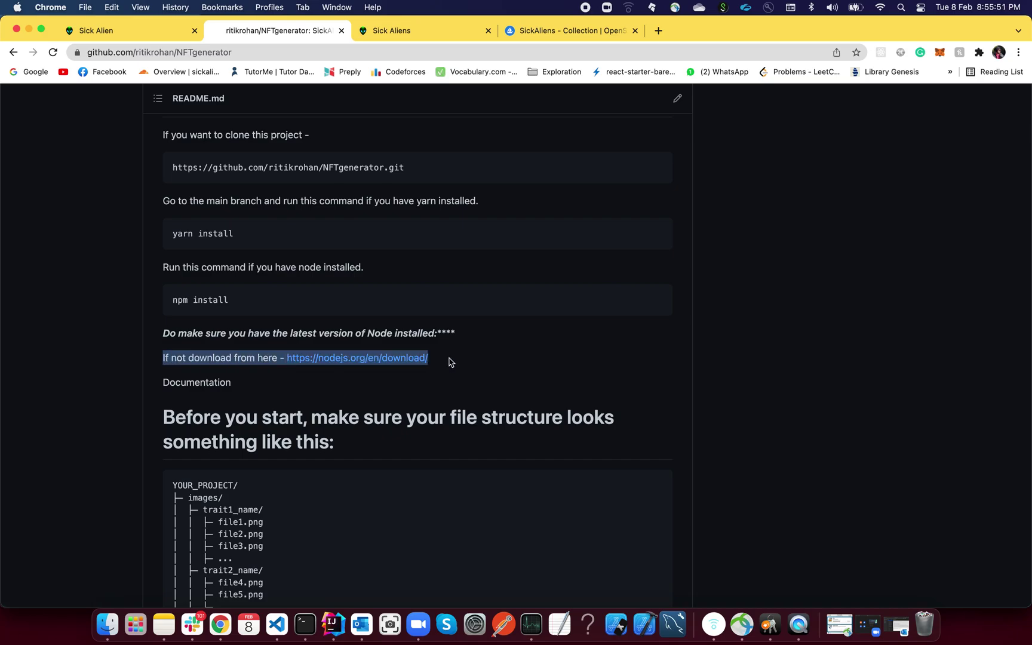
pyautogui.click(451, 362)
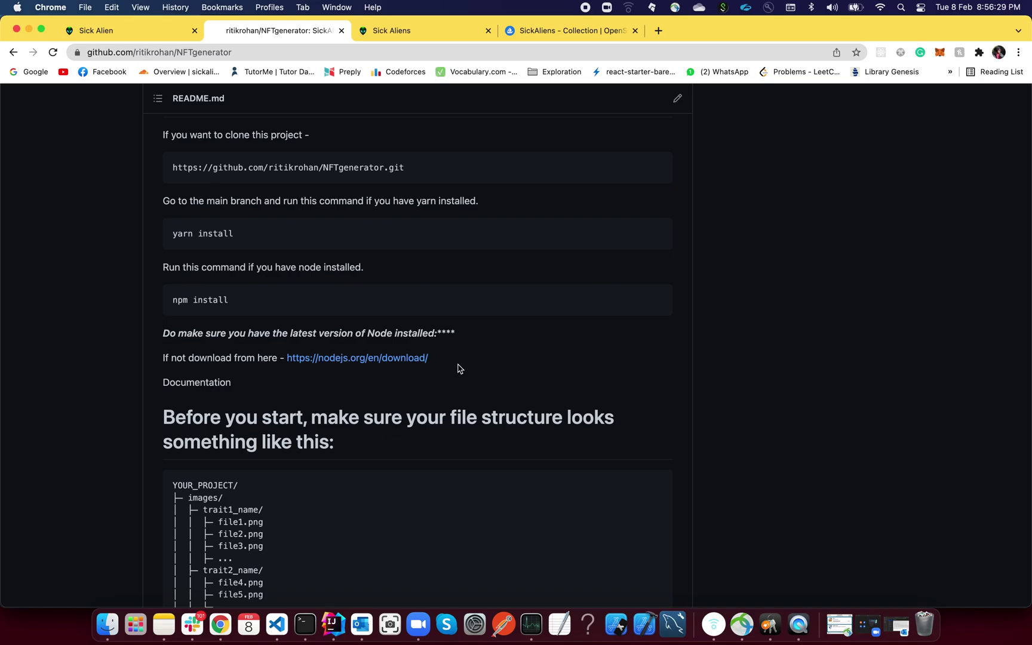
pyautogui.scroll(20, 474, 351)
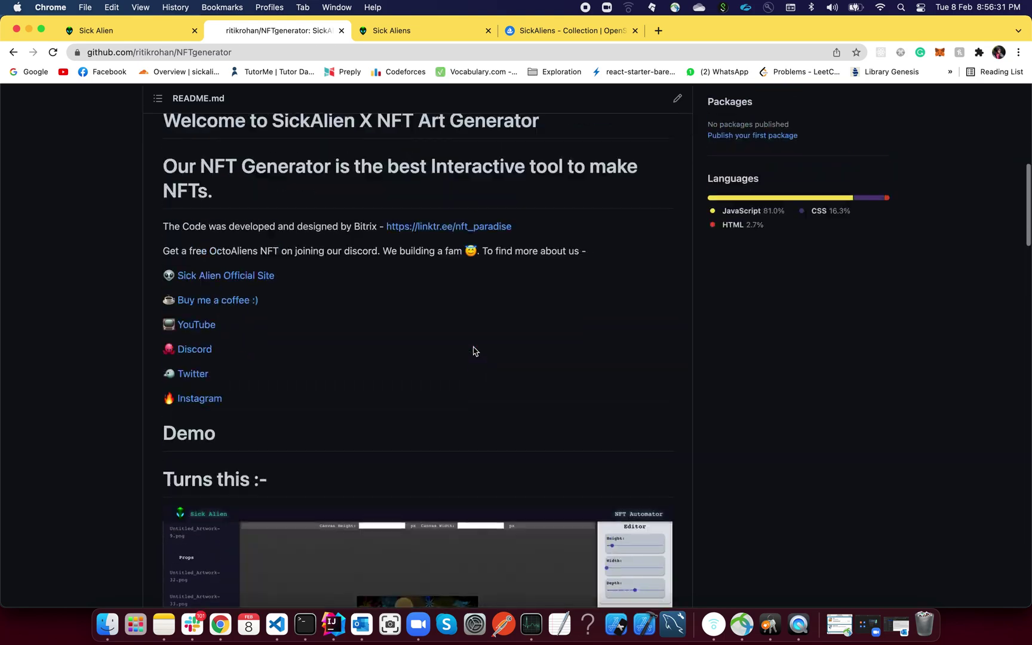
# Install the project's dependencies with npm i in the VS Code terminal.
pyautogui.click(274, 618)
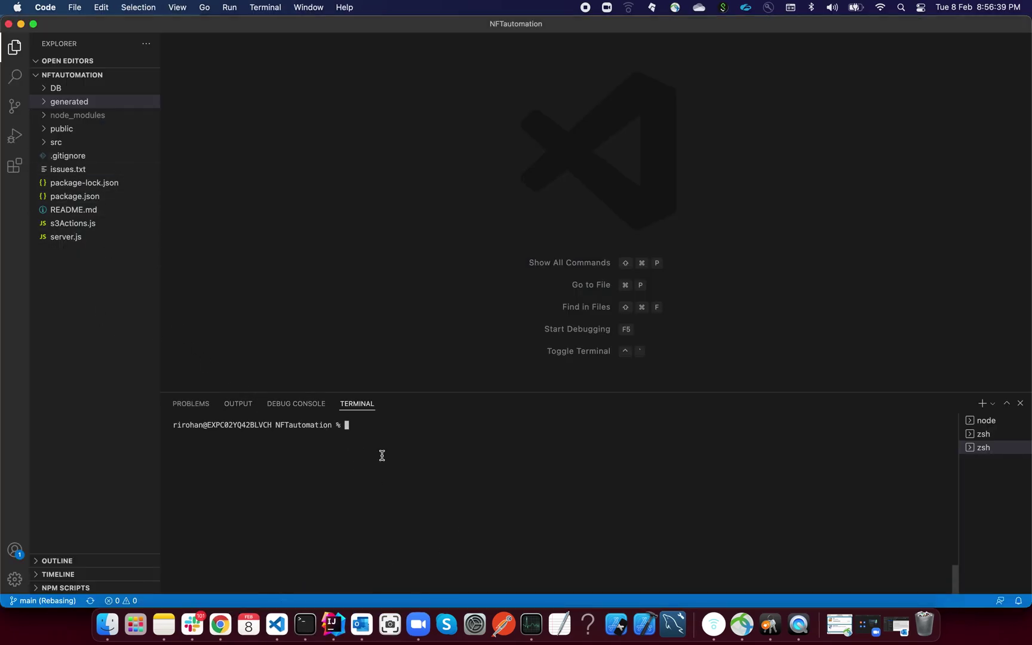
pyautogui.doubleClick(275, 424)
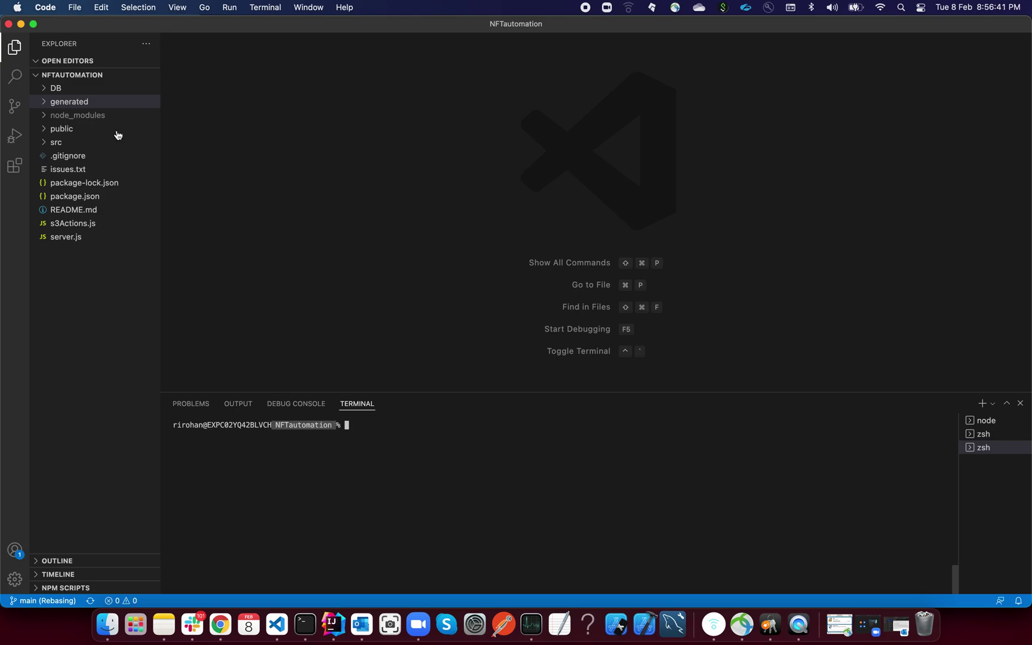
pyautogui.click(423, 421)
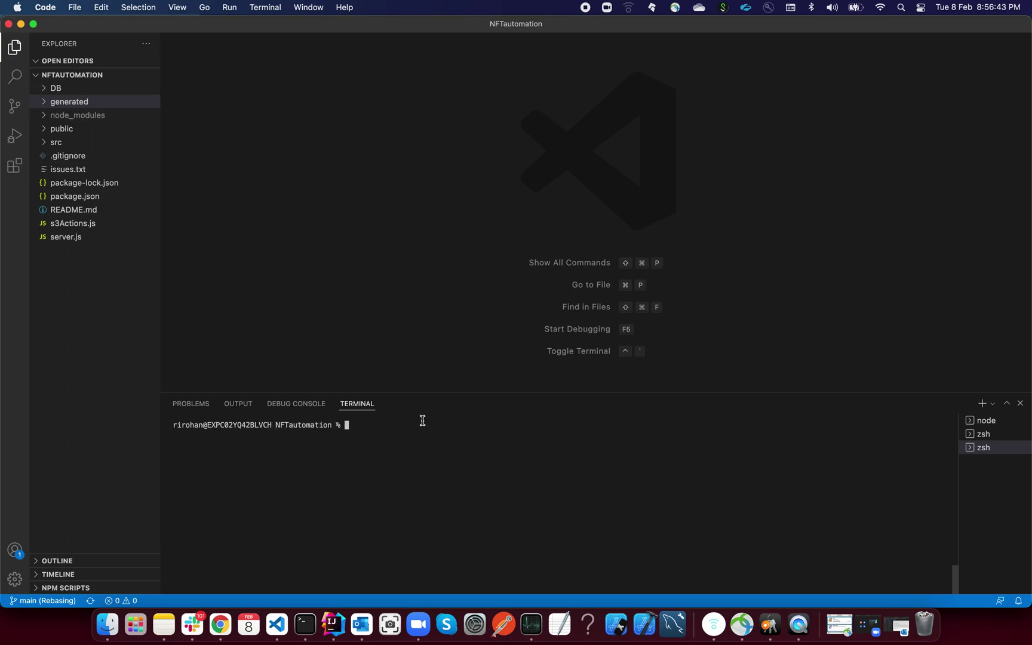
pyautogui.write('npm i')
pyautogui.press('Return')
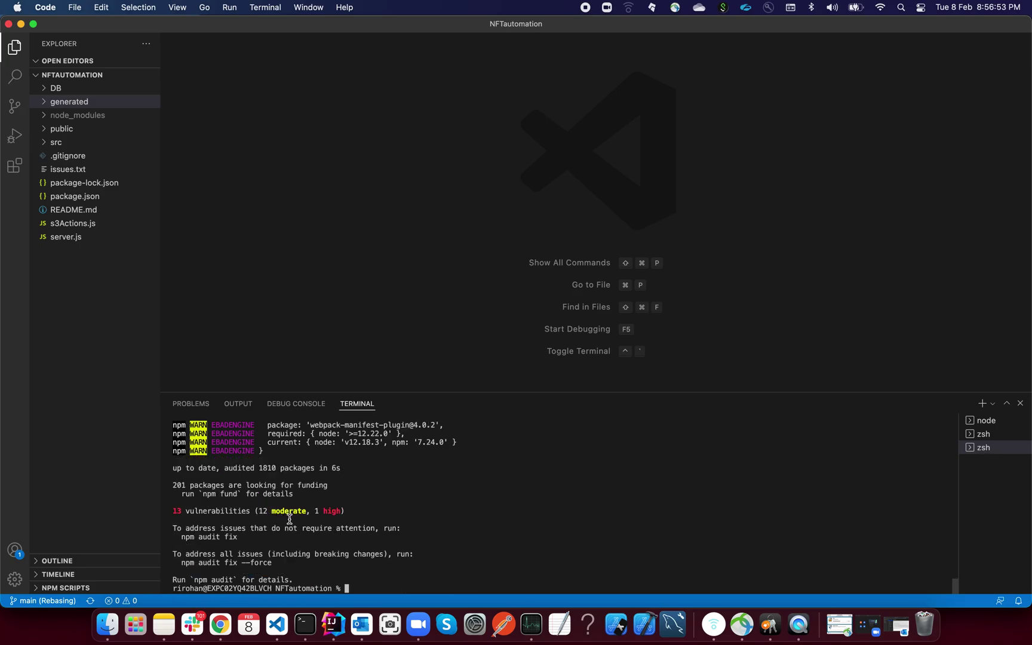
# Type npm run devall in the third session and stop the old node server with Ctrl+C.
pyautogui.click(977, 438)
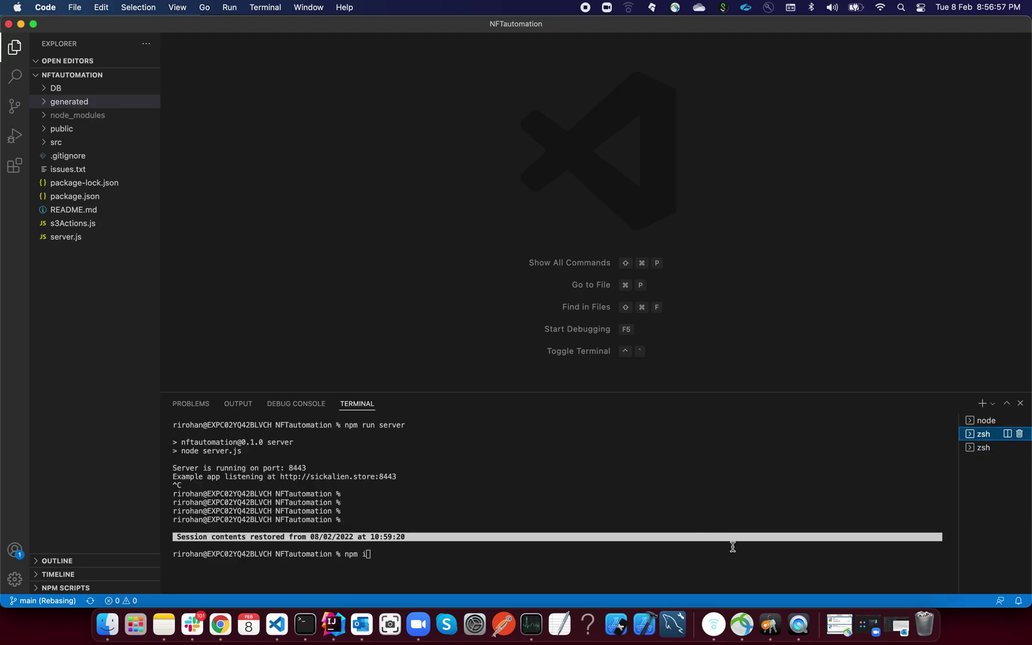
pyautogui.click(986, 449)
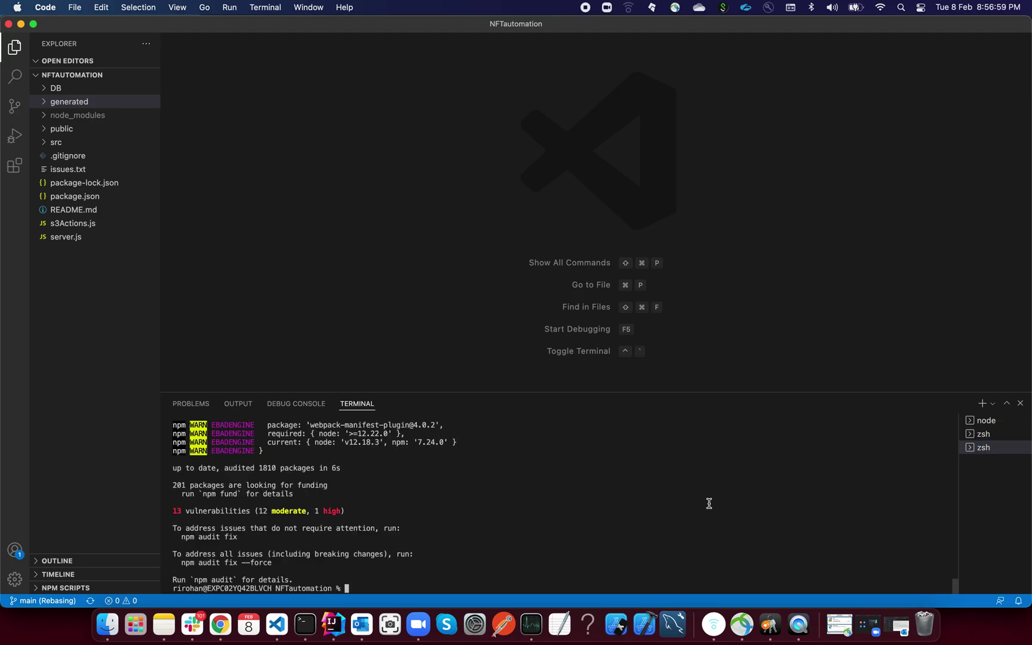
pyautogui.write('npm run devall')
pyautogui.click(986, 421)
pyautogui.click(806, 532)
pyautogui.hotkey('ctrl', 'c')
pyautogui.press('Return')
pyautogui.press('Return')
pyautogui.press('Return')
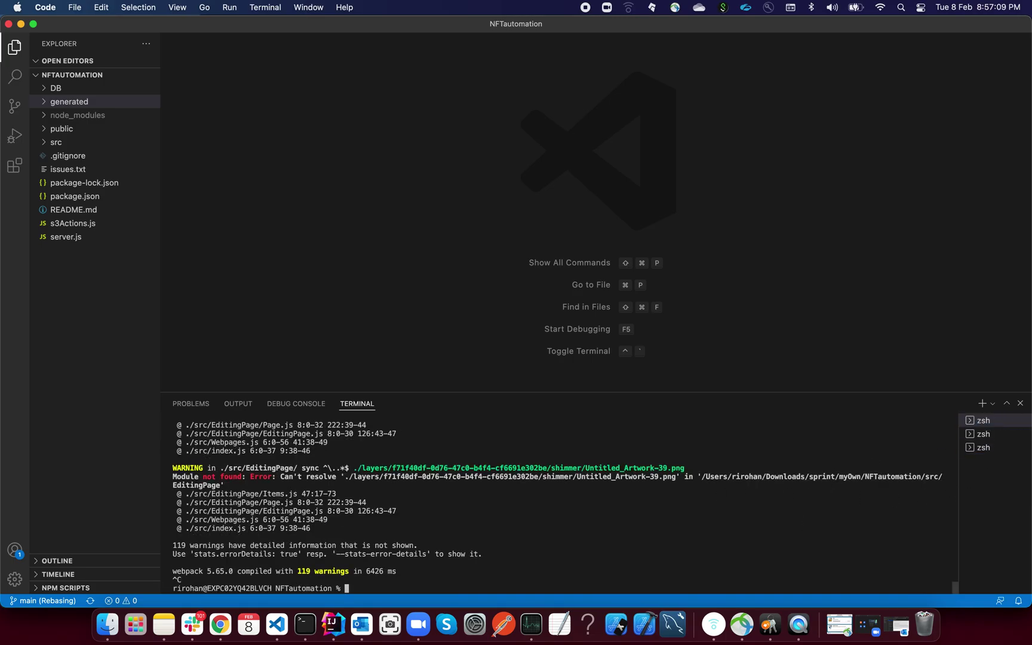
# Run the prepared devall script to launch the app at localhost:2095.
pyautogui.click(983, 447)
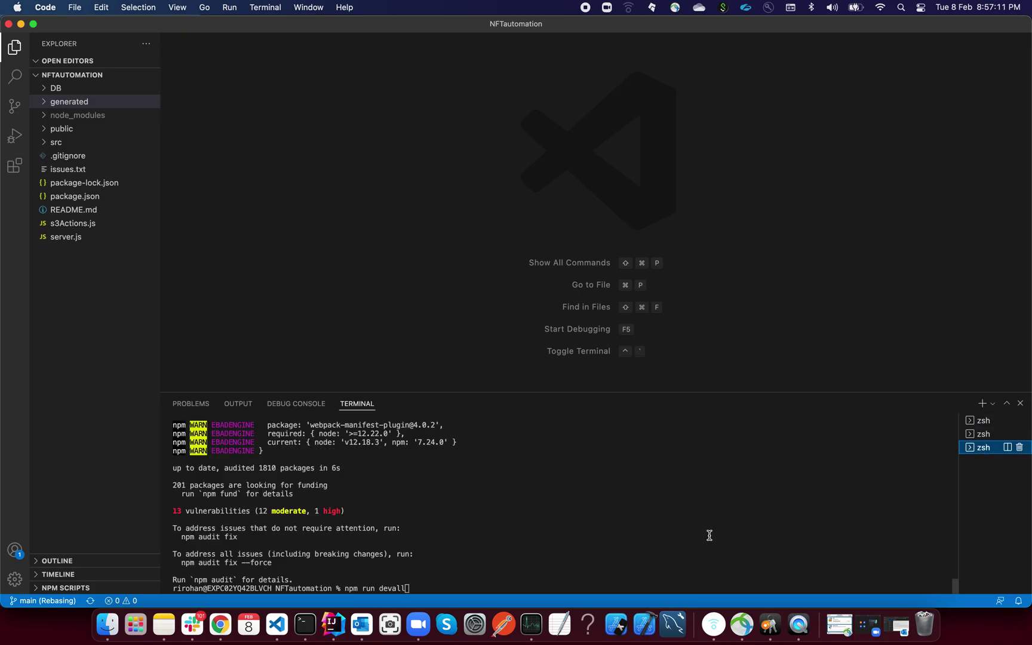
pyautogui.click(708, 535)
pyautogui.press('Return')
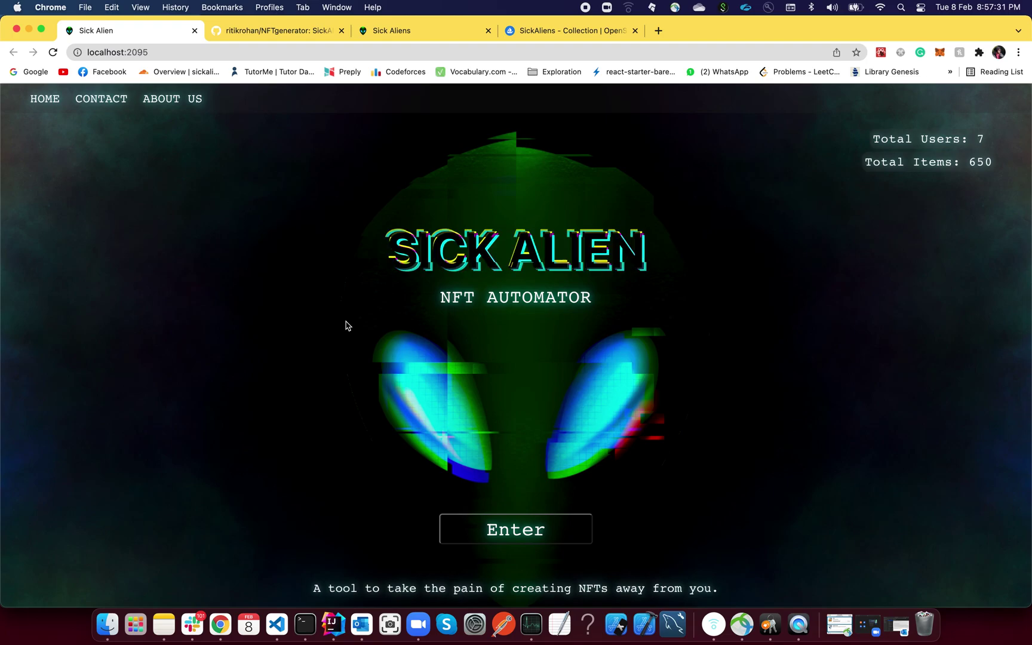
# Enter the Sick Alien NFT Automator from its landing page to reach Upload Files.
pyautogui.click(501, 529)
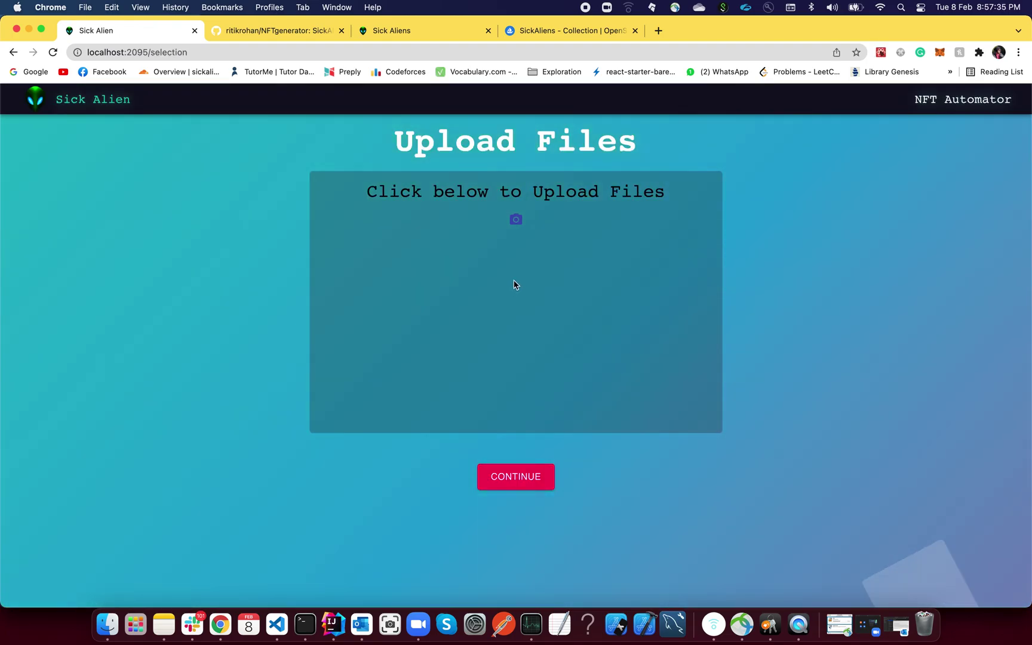
# Browse the Newocto layer folders in the file picker, then return to Downloads.
pyautogui.click(519, 223)
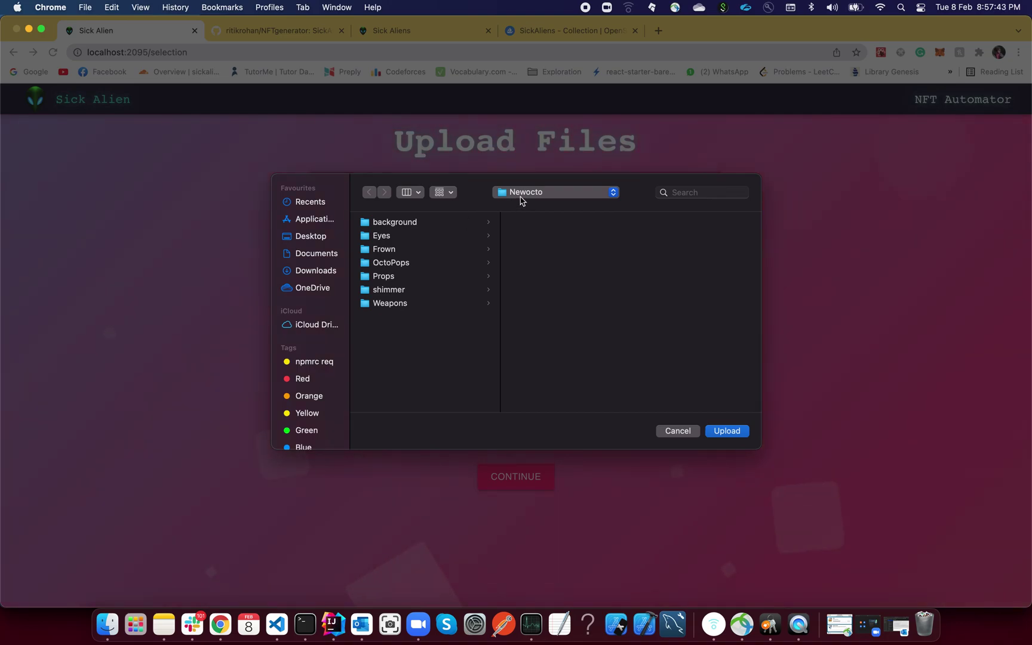
pyautogui.click(399, 227)
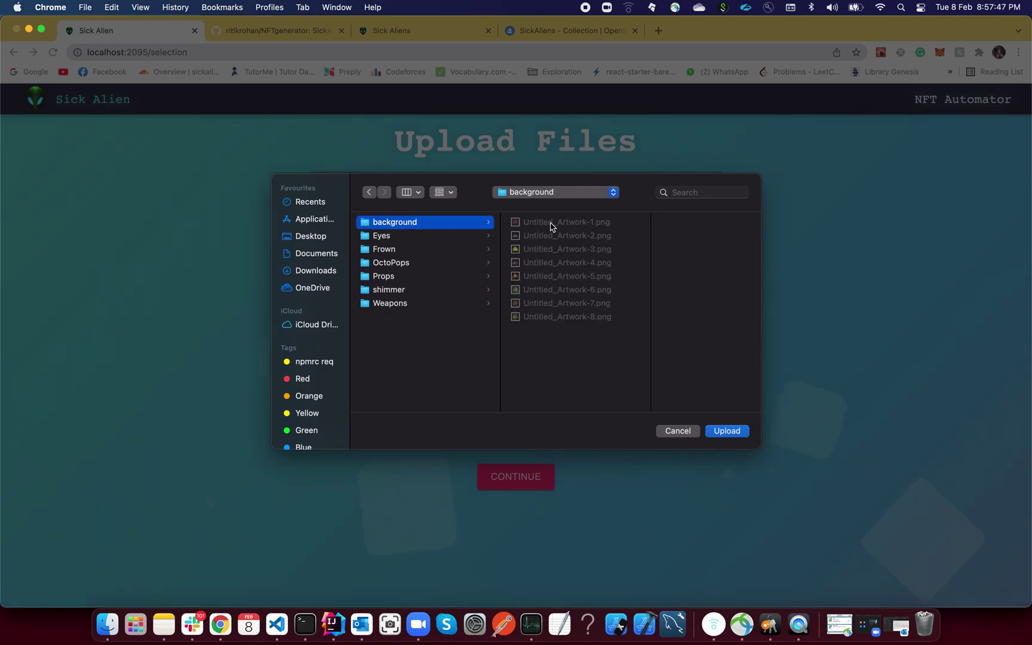
pyautogui.click(403, 237)
pyautogui.click(403, 251)
pyautogui.click(406, 224)
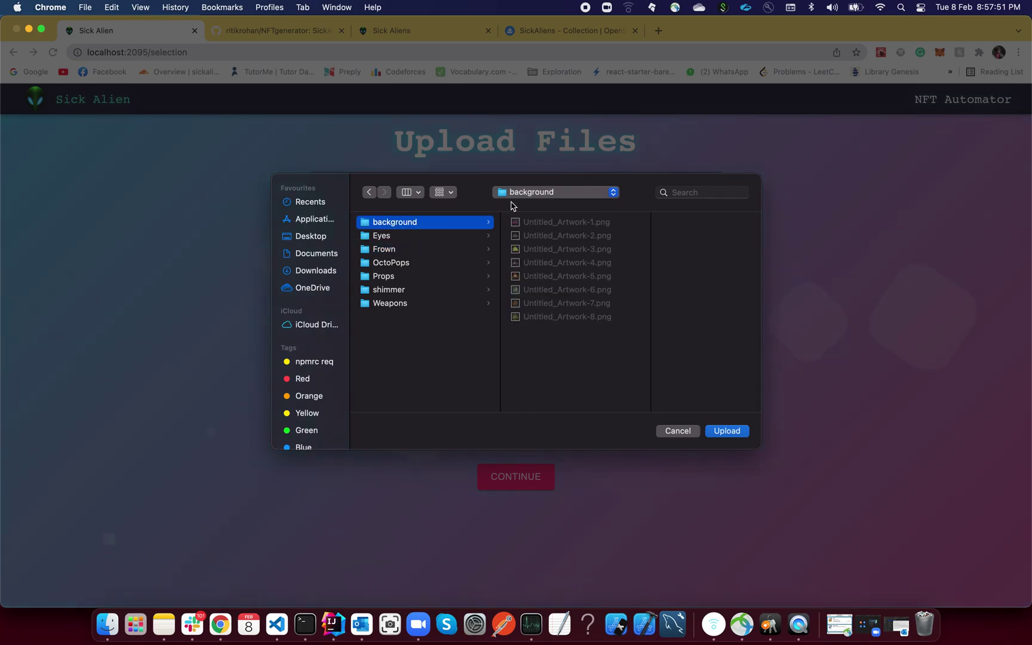
pyautogui.click(530, 192)
pyautogui.click(531, 209)
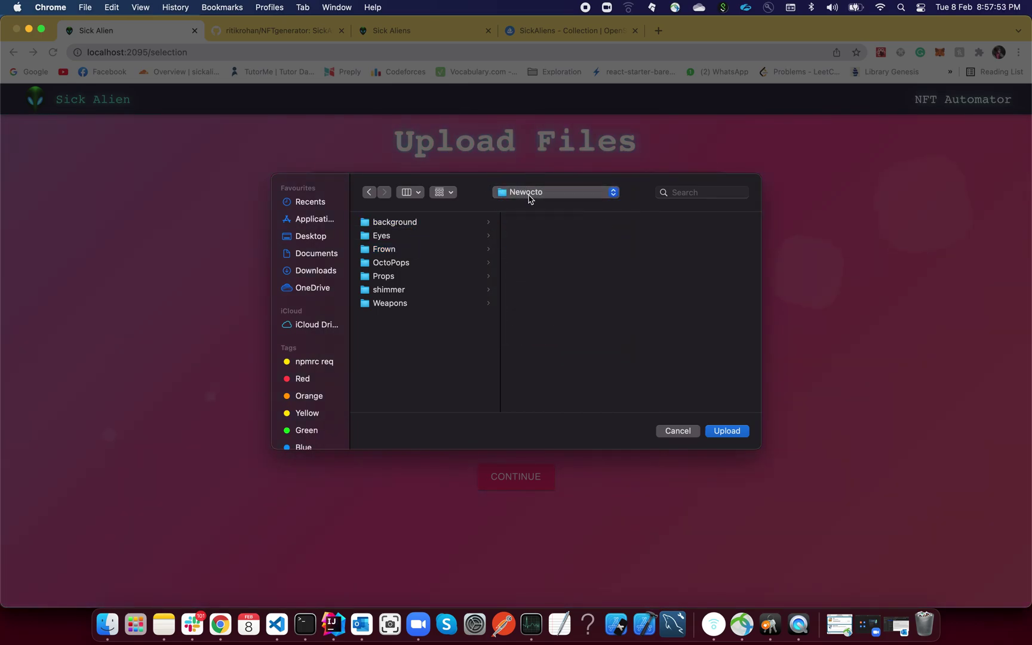
pyautogui.click(530, 197)
pyautogui.click(531, 205)
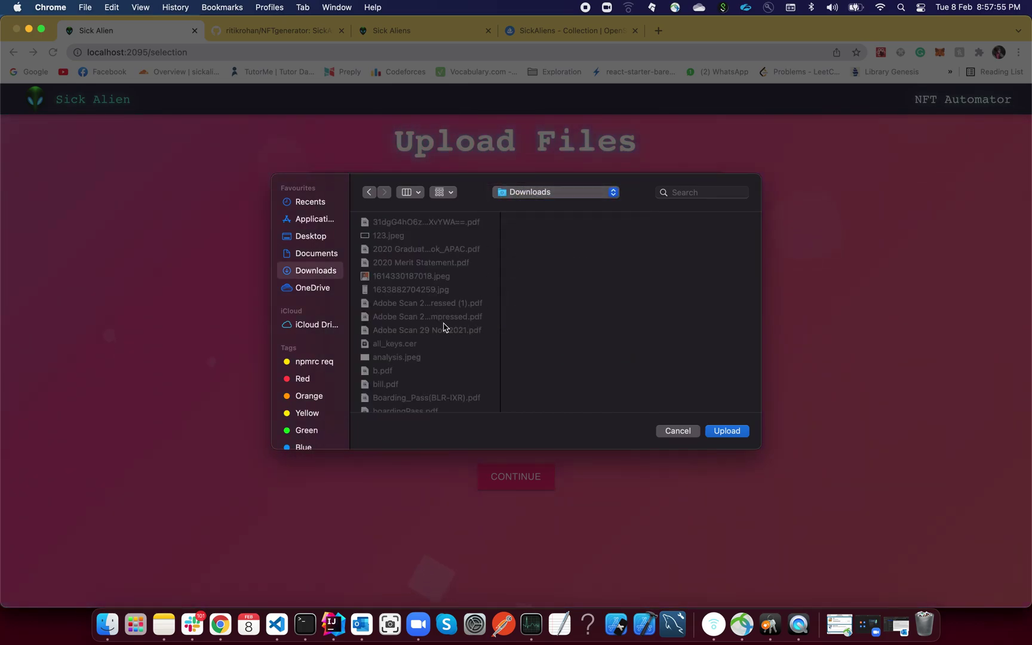
pyautogui.scroll(-15, 444, 327)
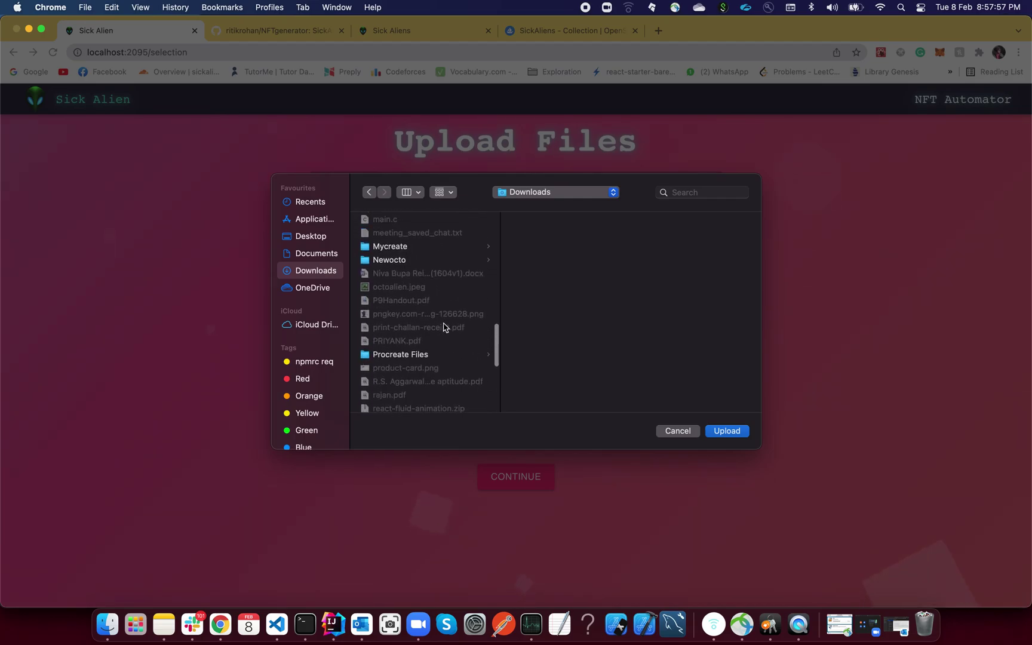
pyautogui.scroll(2, 444, 327)
# Upload the whole Newocto folder's 55 files and continue to the editing canvas.
pyautogui.click(407, 313)
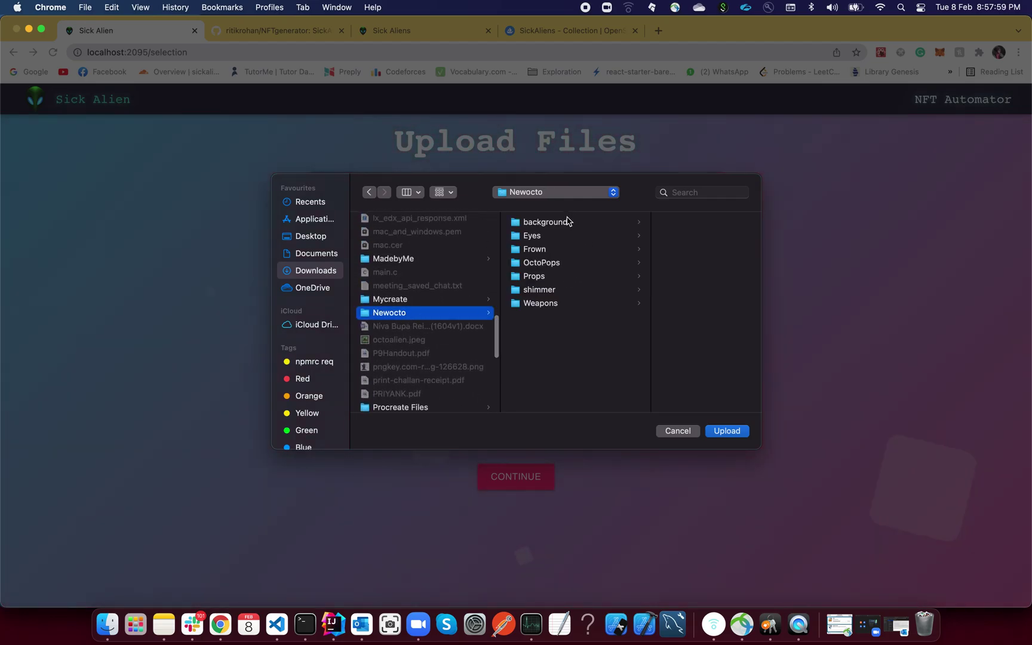
pyautogui.click(555, 224)
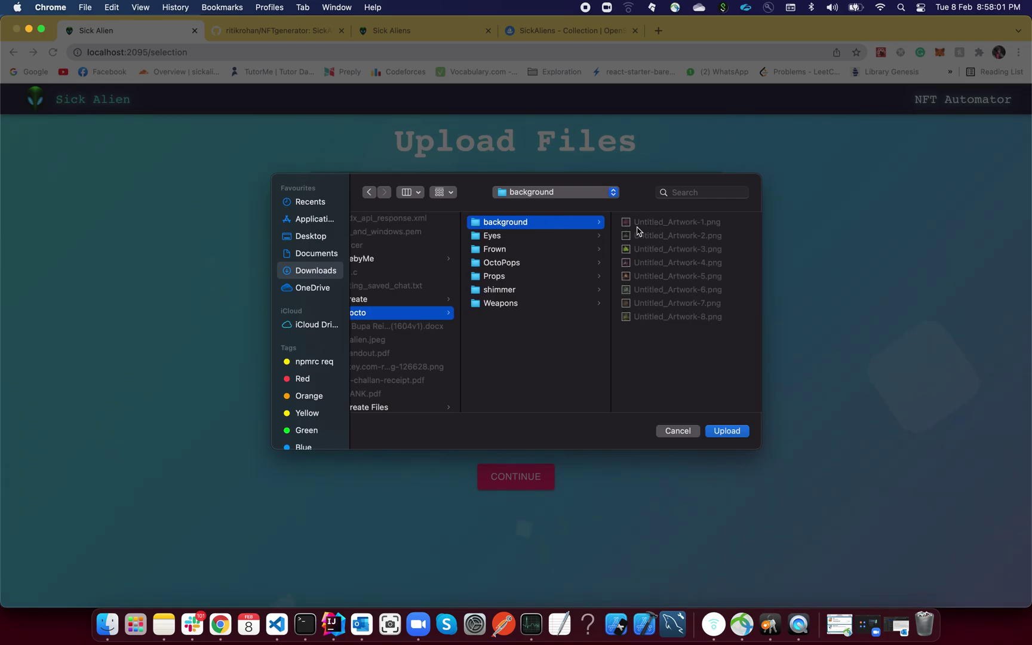
pyautogui.click(428, 315)
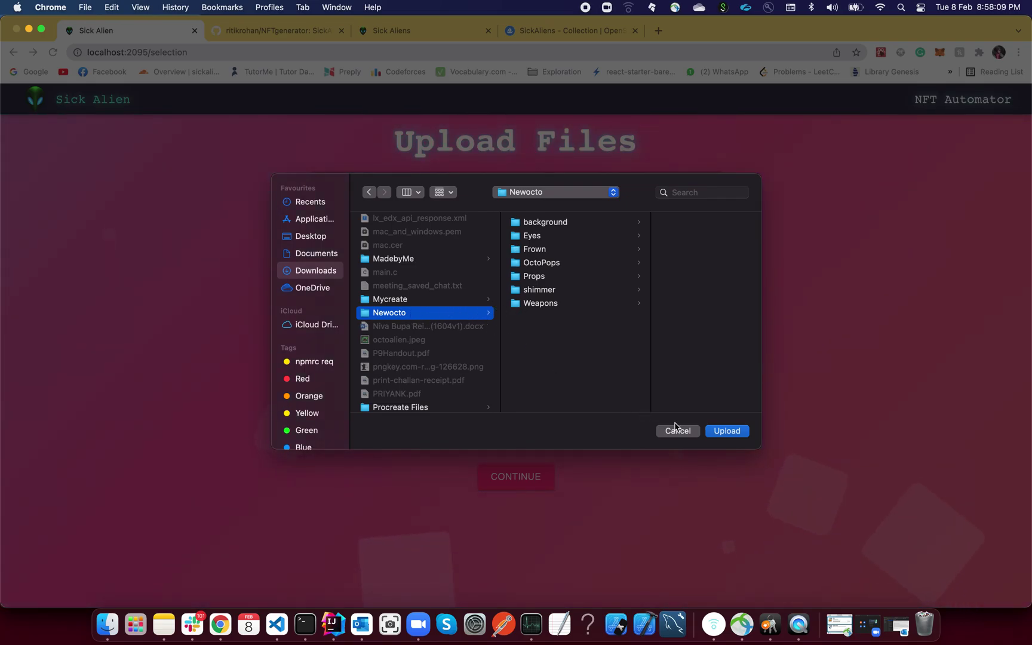
pyautogui.click(727, 430)
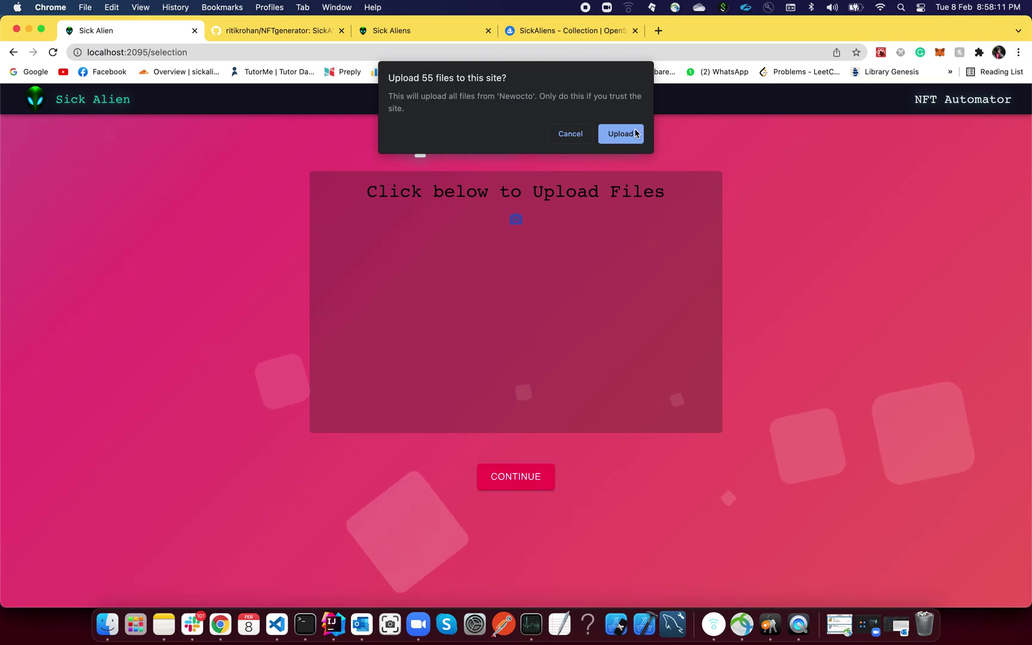
pyautogui.click(621, 134)
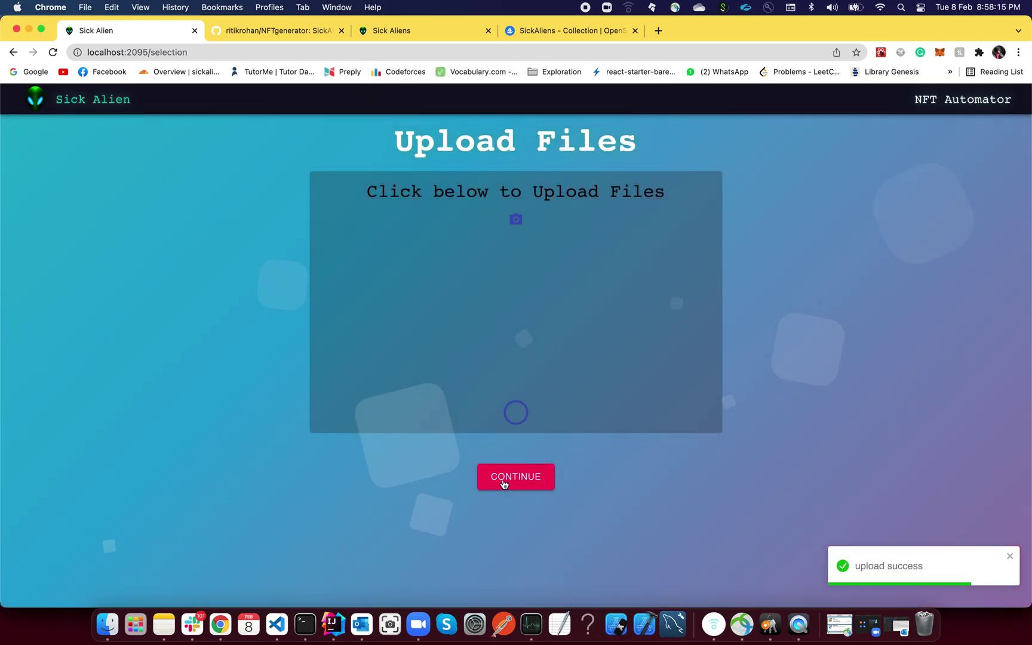
pyautogui.click(504, 483)
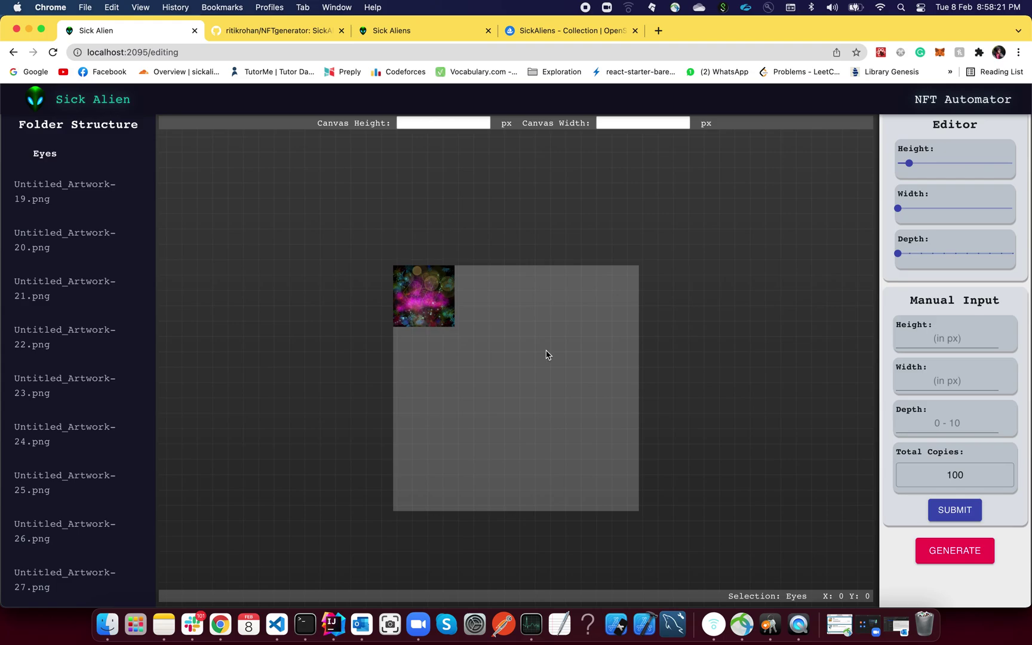
# Drag the shimmer, Weapons, octopus and Eyes layers apart, leaving Eyes at X -226, Y -34.
pyautogui.moveTo(457, 310); pyautogui.dragTo(575, 180)
pyautogui.moveTo(453, 322); pyautogui.dragTo(288, 359)
pyautogui.moveTo(422, 290); pyautogui.dragTo(659, 259)
pyautogui.click(427, 292)
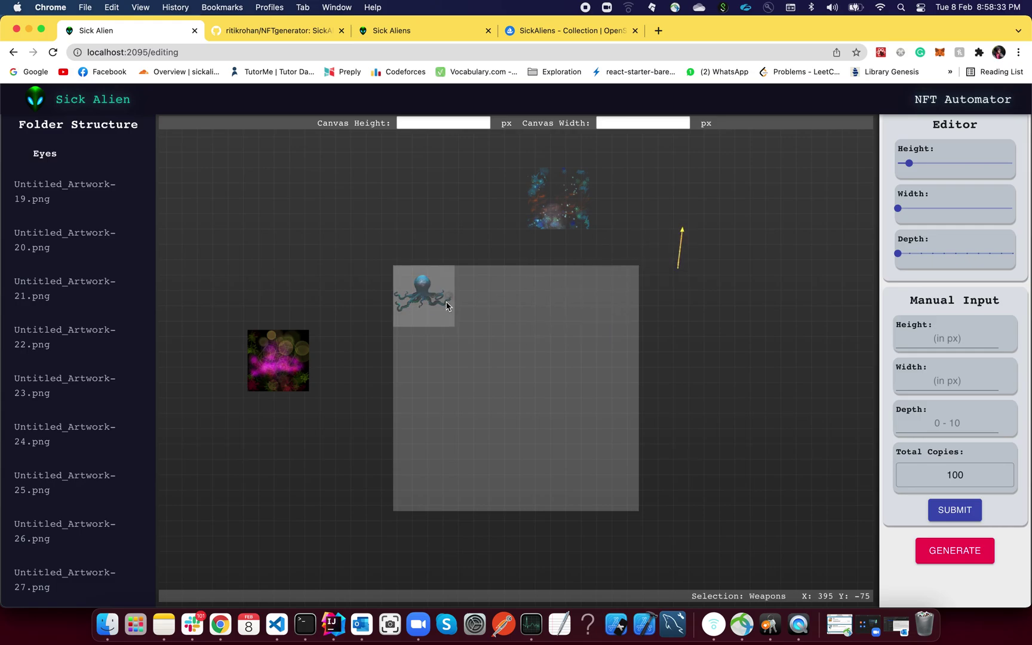
pyautogui.moveTo(452, 307); pyautogui.dragTo(345, 229)
pyautogui.click(417, 287)
pyautogui.moveTo(417, 287); pyautogui.dragTo(443, 203)
pyautogui.click(428, 290)
pyautogui.moveTo(428, 291); pyautogui.dragTo(337, 424)
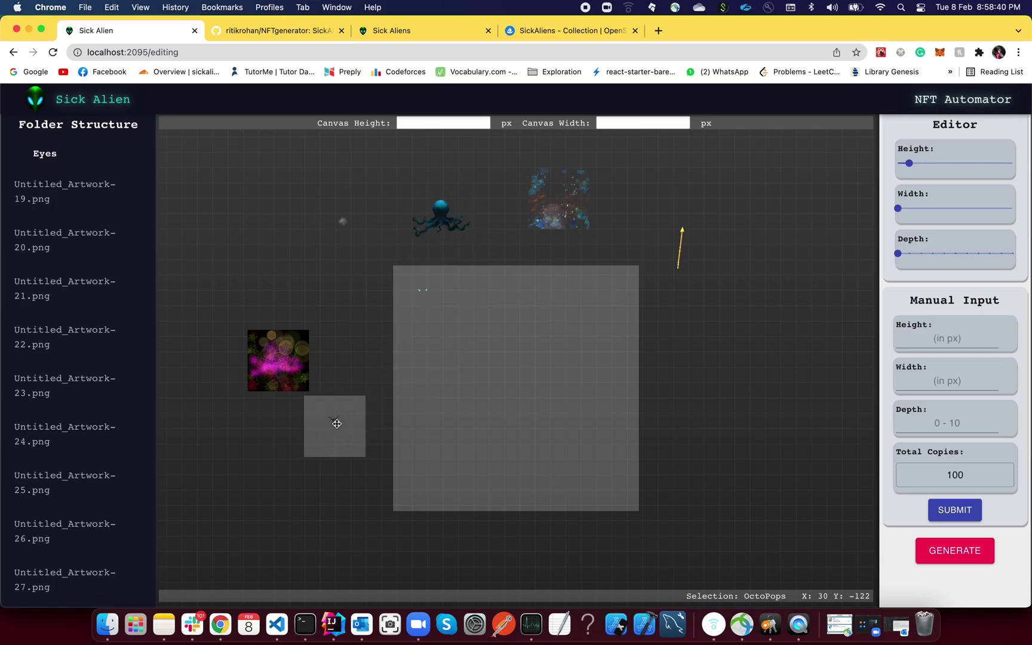
pyautogui.click(426, 305)
pyautogui.moveTo(418, 314); pyautogui.dragTo(306, 284)
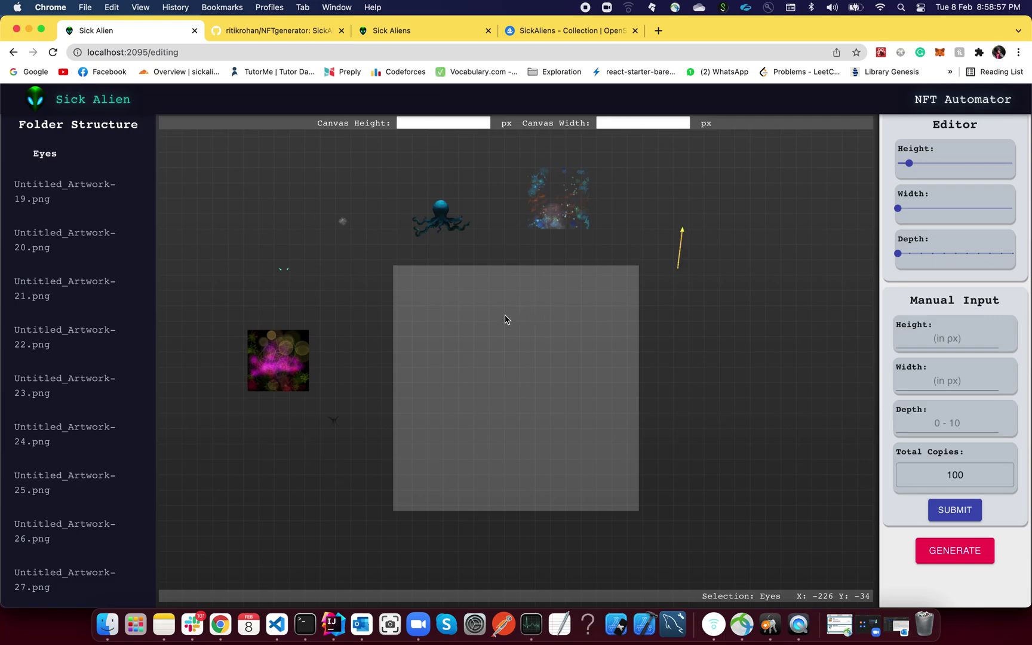
# Enter 400 for both Canvas Height and Canvas Width, replacing the initial 100 values.
pyautogui.click(449, 126)
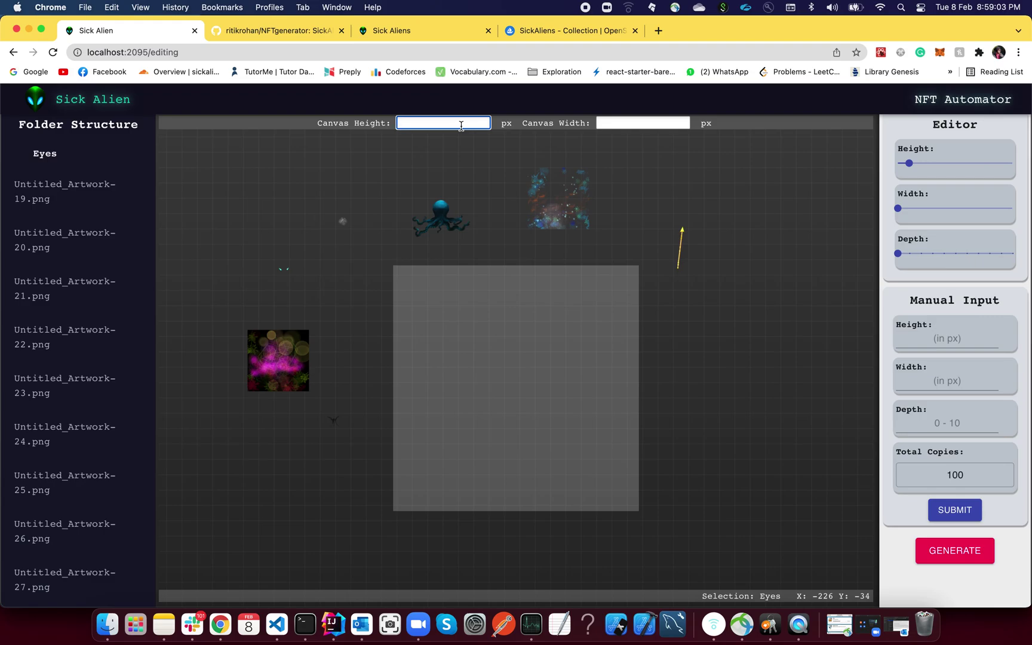
pyautogui.write('100')
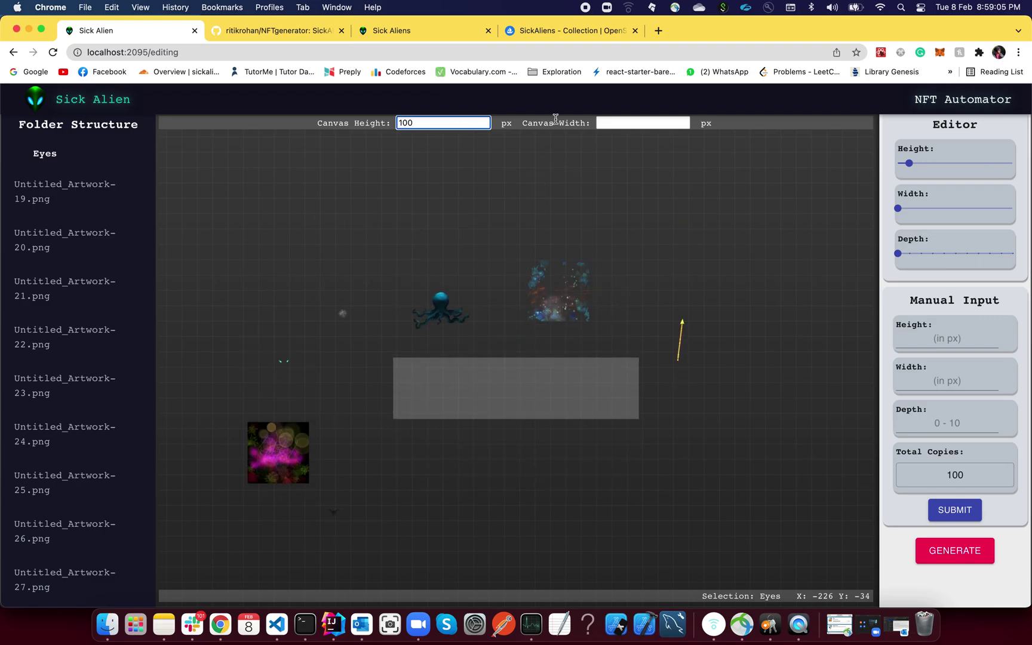
pyautogui.click(650, 122)
pyautogui.write('100')
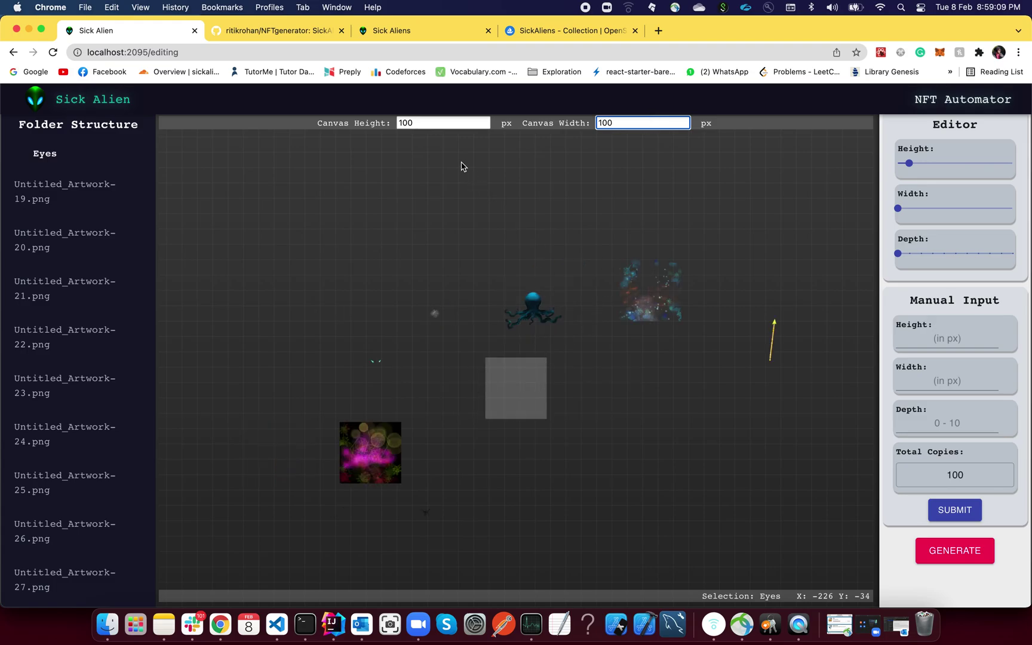
pyautogui.moveTo(449, 123); pyautogui.dragTo(392, 123)
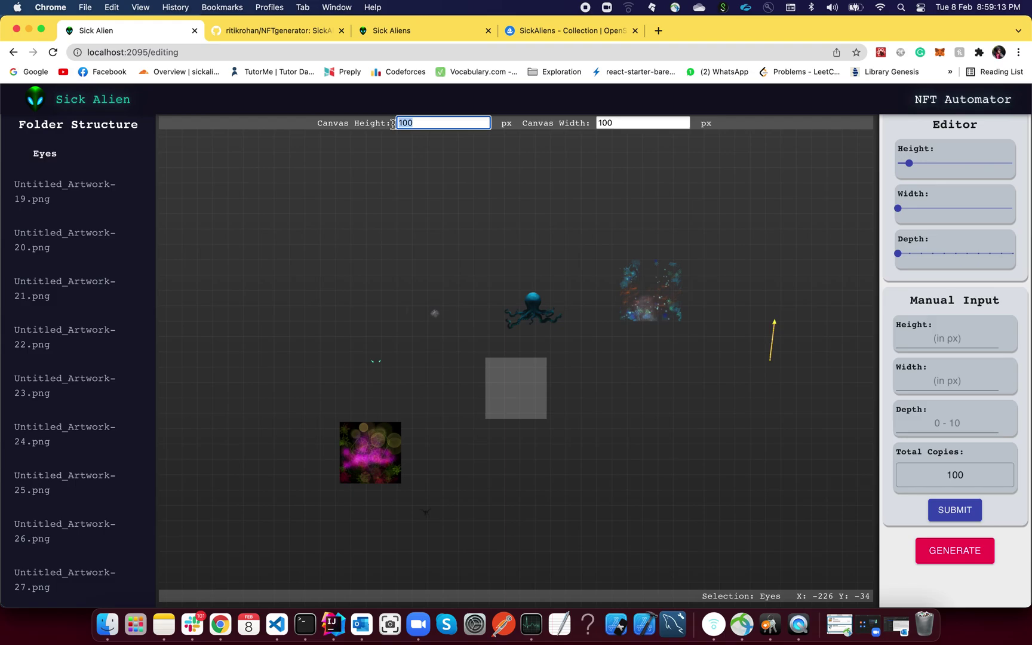
pyautogui.write('400')
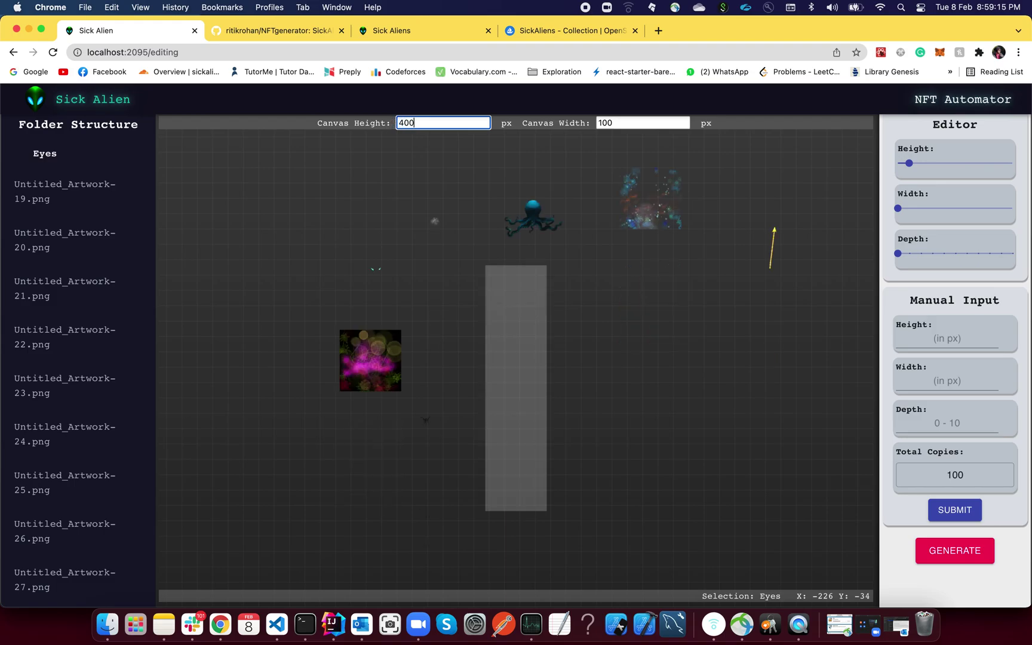
pyautogui.moveTo(628, 118); pyautogui.dragTo(593, 123)
pyautogui.write('400')
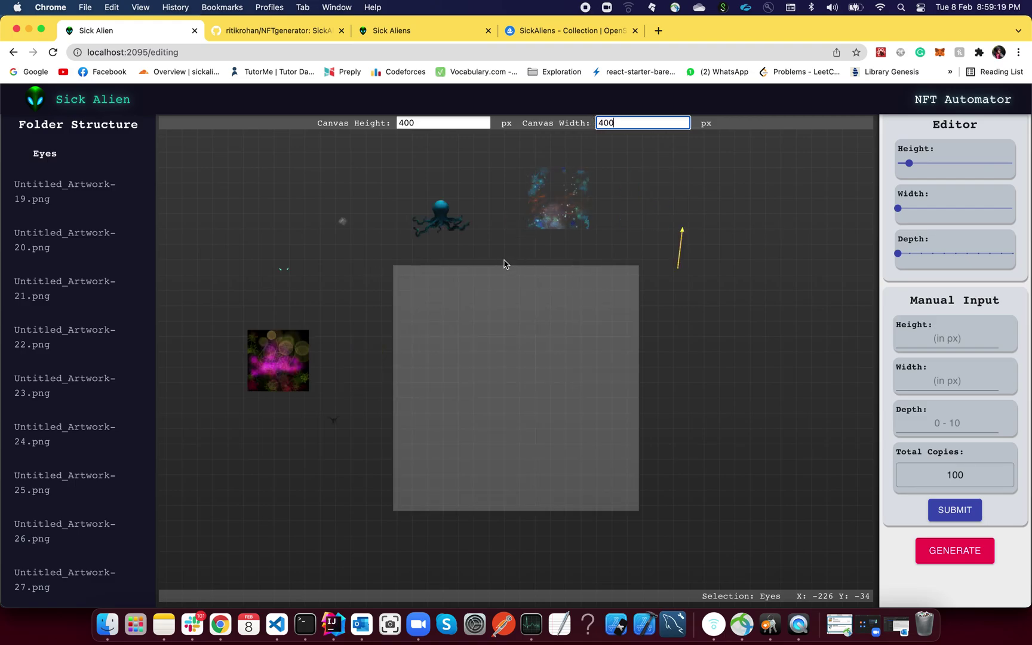
pyautogui.click(277, 364)
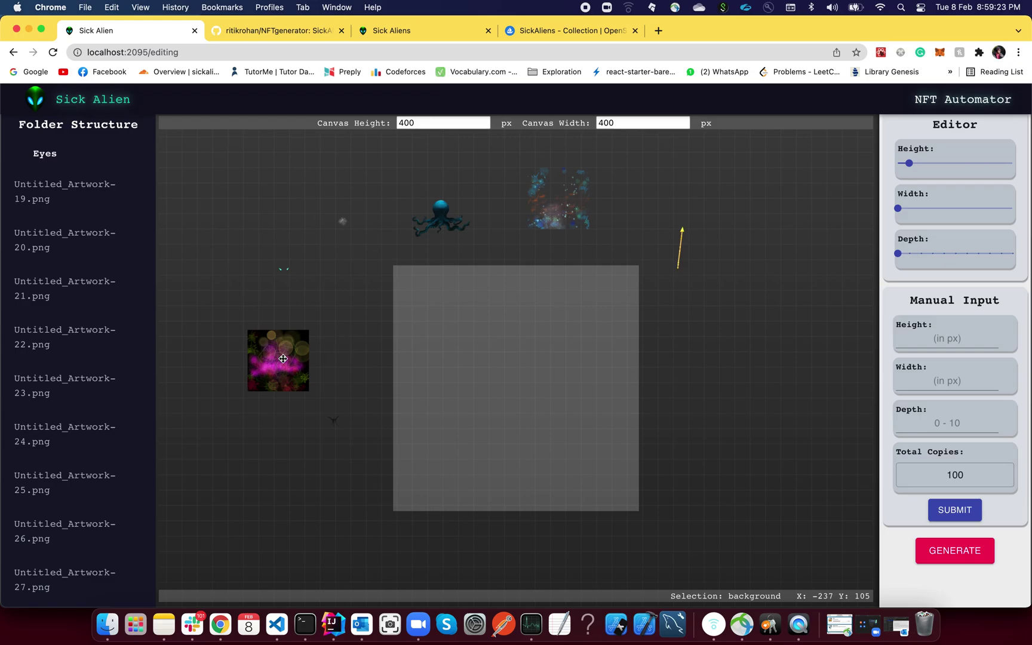
# Size the pink background to 400 × 400 px and position it on the canvas at X 0, Y 0.
pyautogui.moveTo(289, 359); pyautogui.dragTo(510, 377)
pyautogui.click(940, 337)
pyautogui.write('400')
pyautogui.click(947, 381)
pyautogui.write('4')
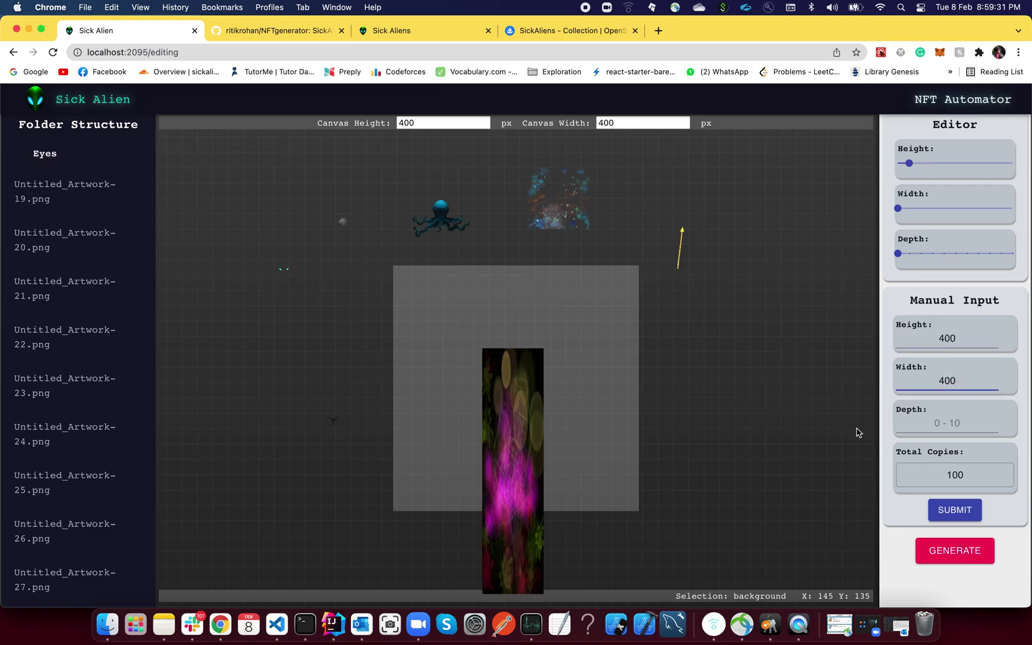
pyautogui.click(855, 431)
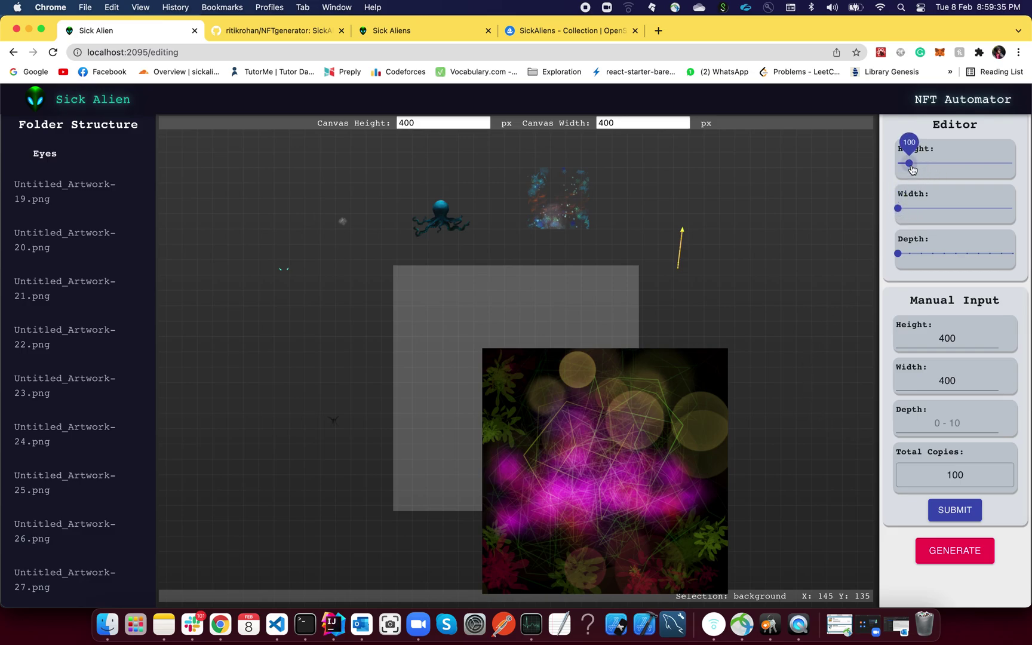
pyautogui.moveTo(590, 421); pyautogui.dragTo(587, 422)
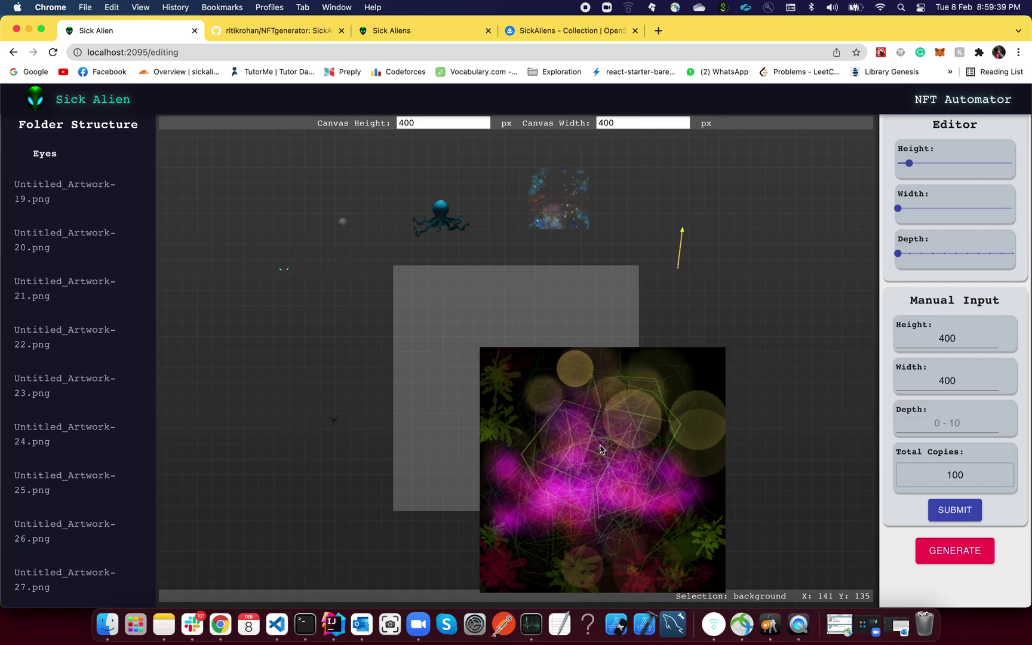
pyautogui.moveTo(555, 363); pyautogui.dragTo(514, 363)
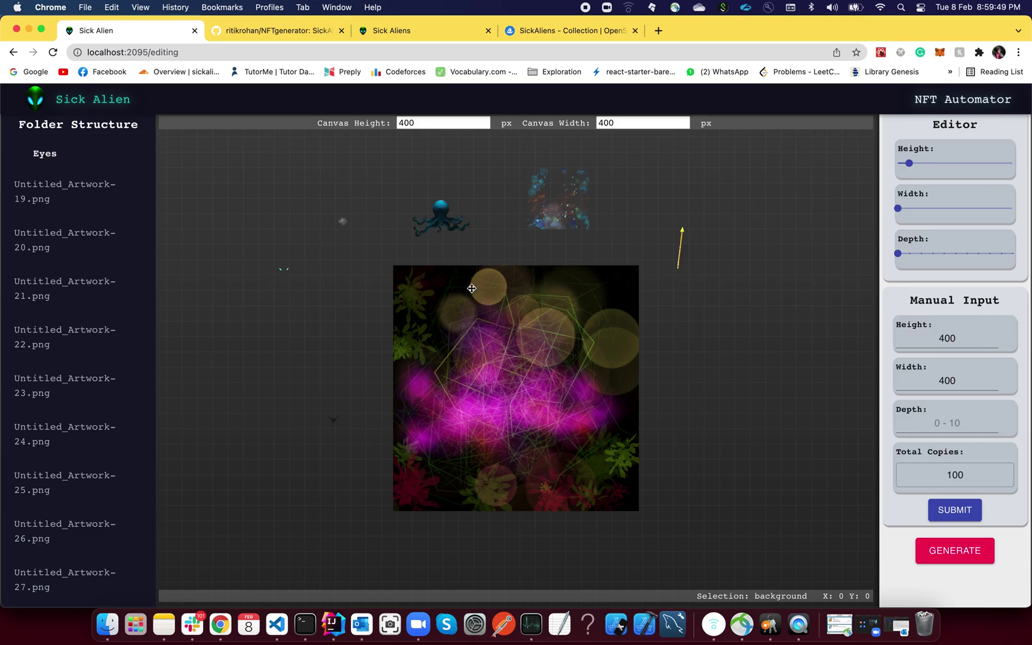
# Resize the OctoPops octopus to 400×400, set its depth to 1, and place it at X 0, Y 0.
pyautogui.click(433, 223)
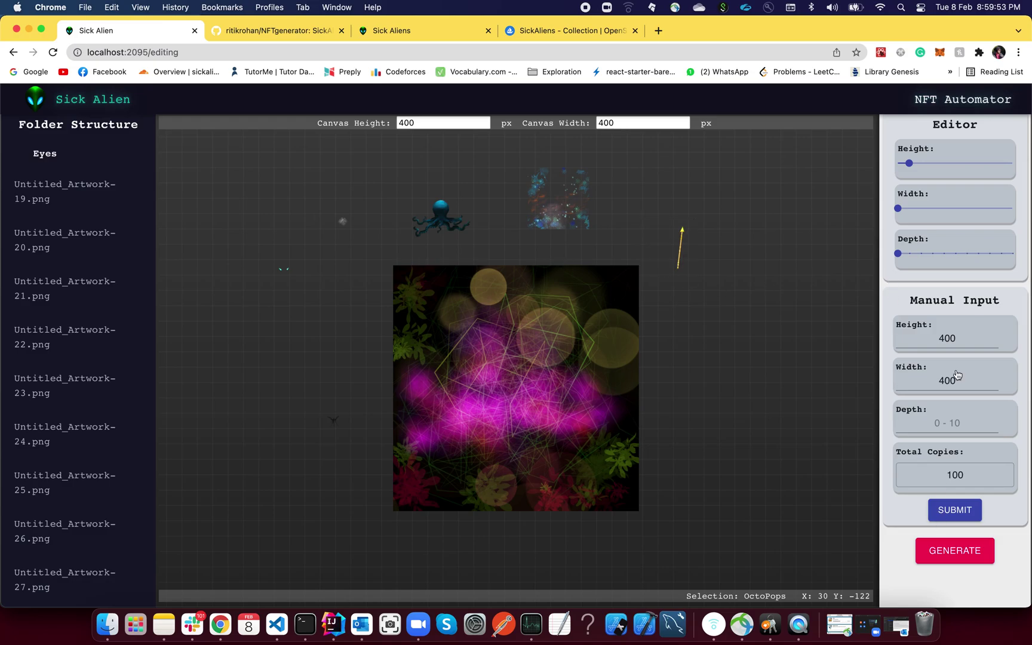
pyautogui.click(956, 511)
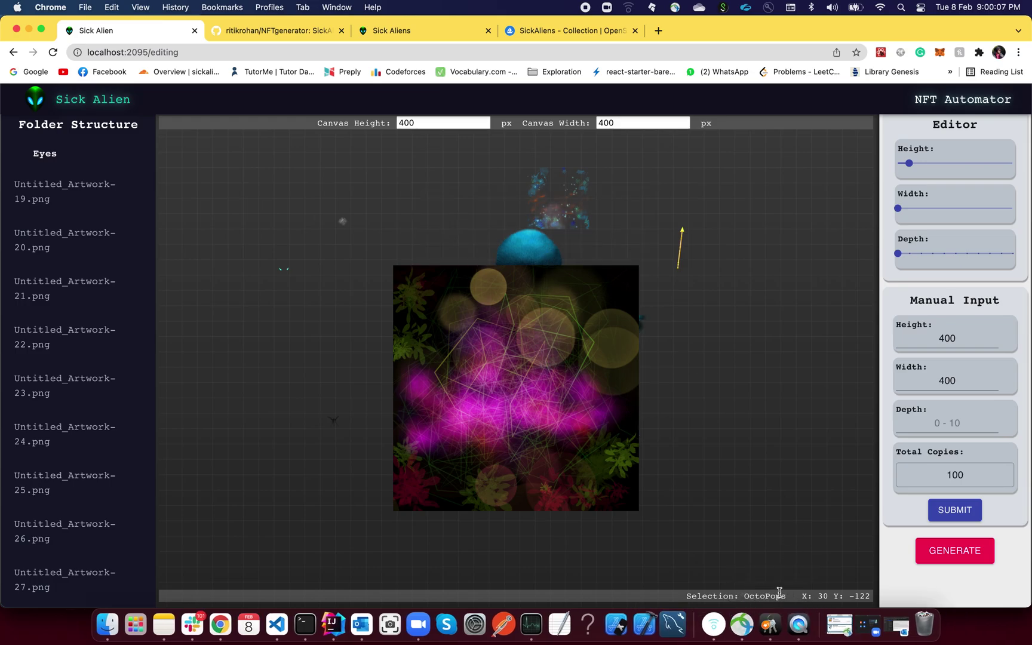
pyautogui.click(899, 257)
pyautogui.moveTo(902, 259); pyautogui.dragTo(909, 259)
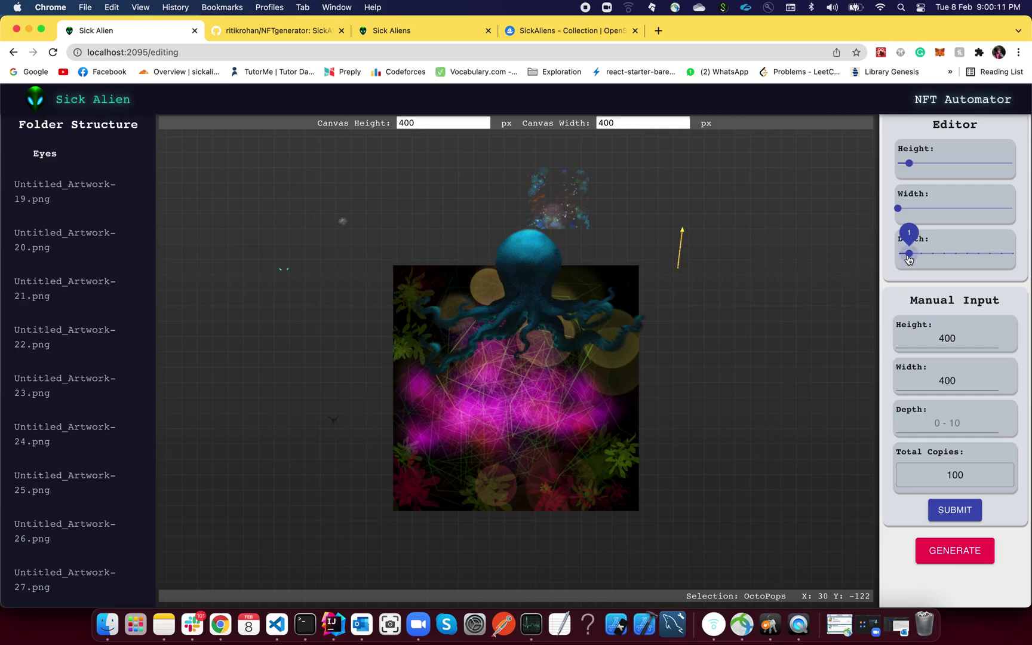
pyautogui.moveTo(550, 300); pyautogui.dragTo(531, 375)
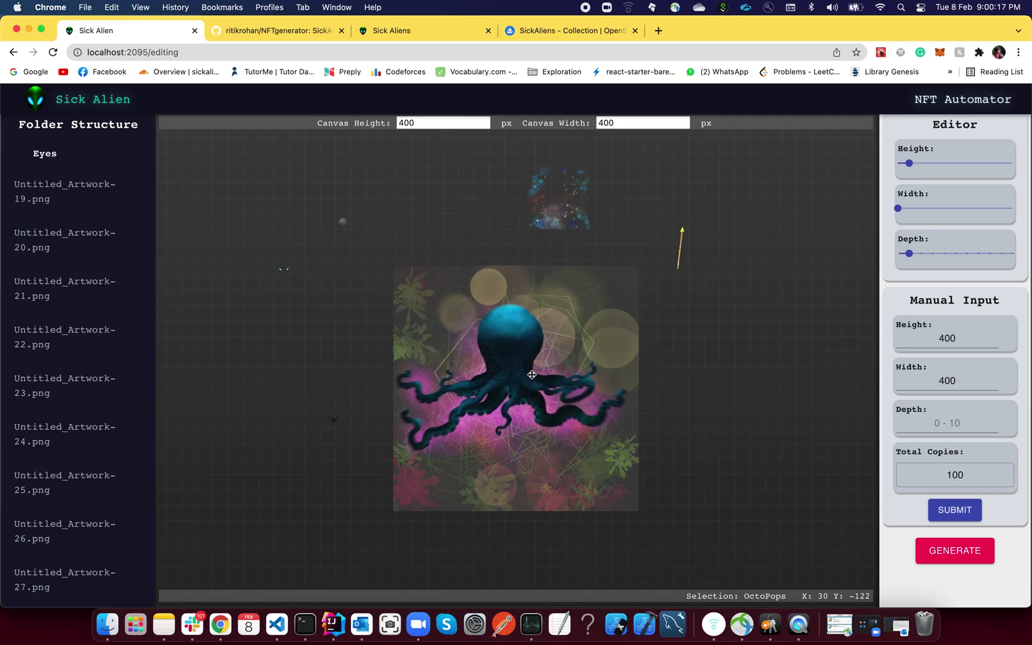
pyautogui.click(532, 374)
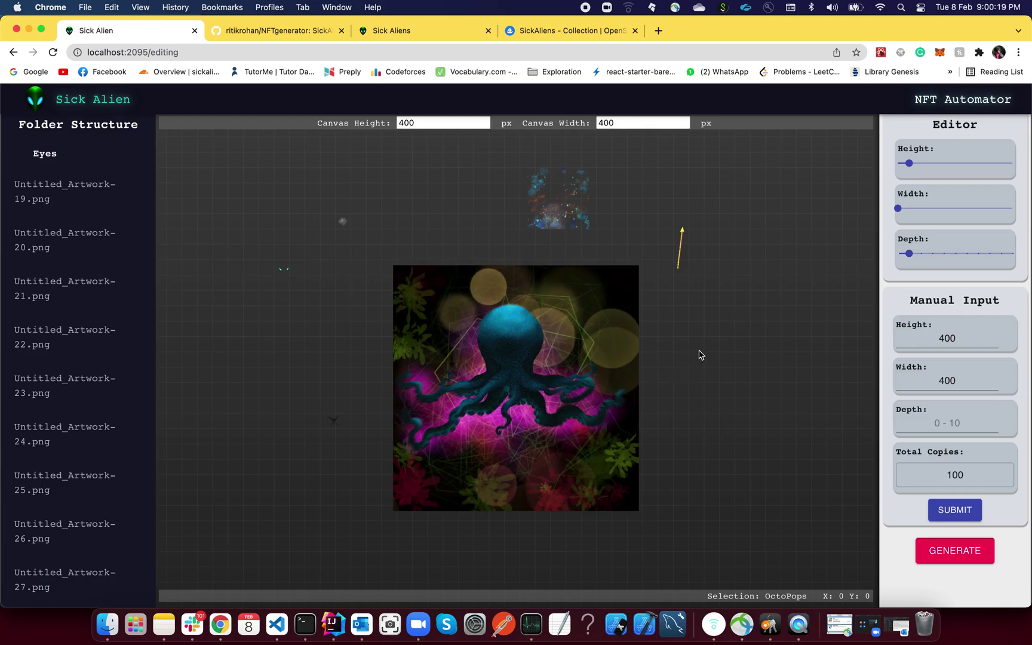
# Enlarge the yellow Weapons arrow to 400×400, set depth 2, and drag it over the octopus.
pyautogui.click(674, 267)
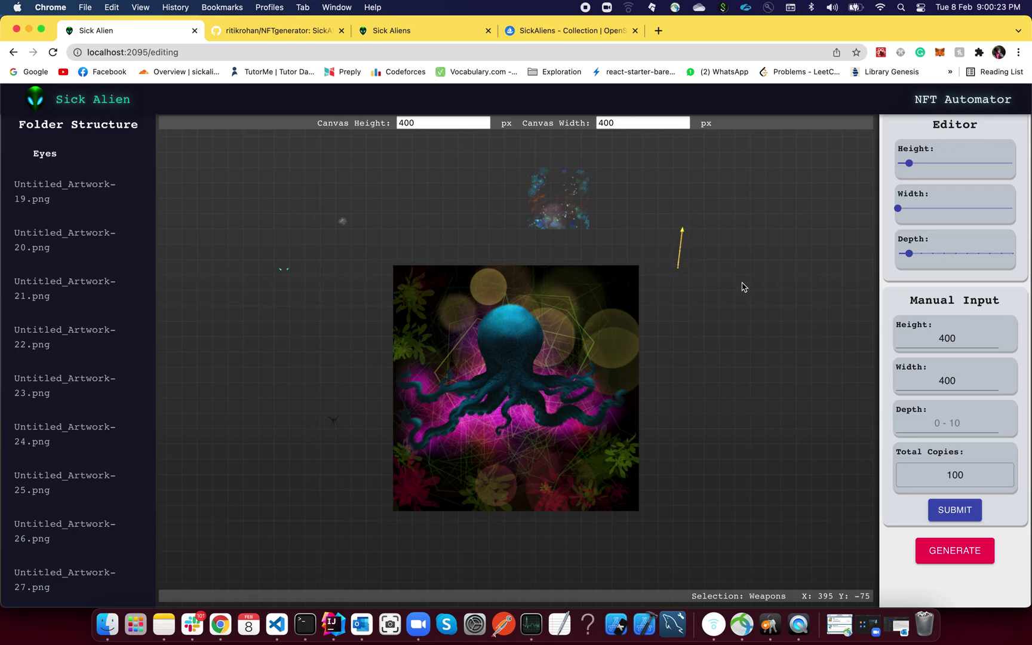
pyautogui.click(953, 509)
pyautogui.moveTo(770, 357); pyautogui.dragTo(730, 357)
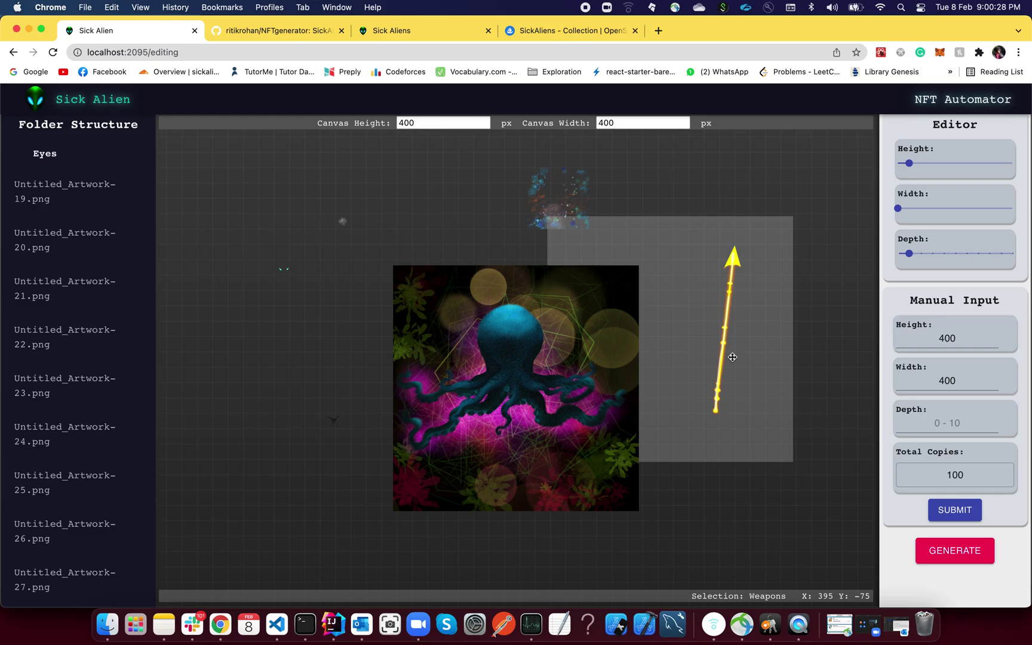
pyautogui.click(916, 262)
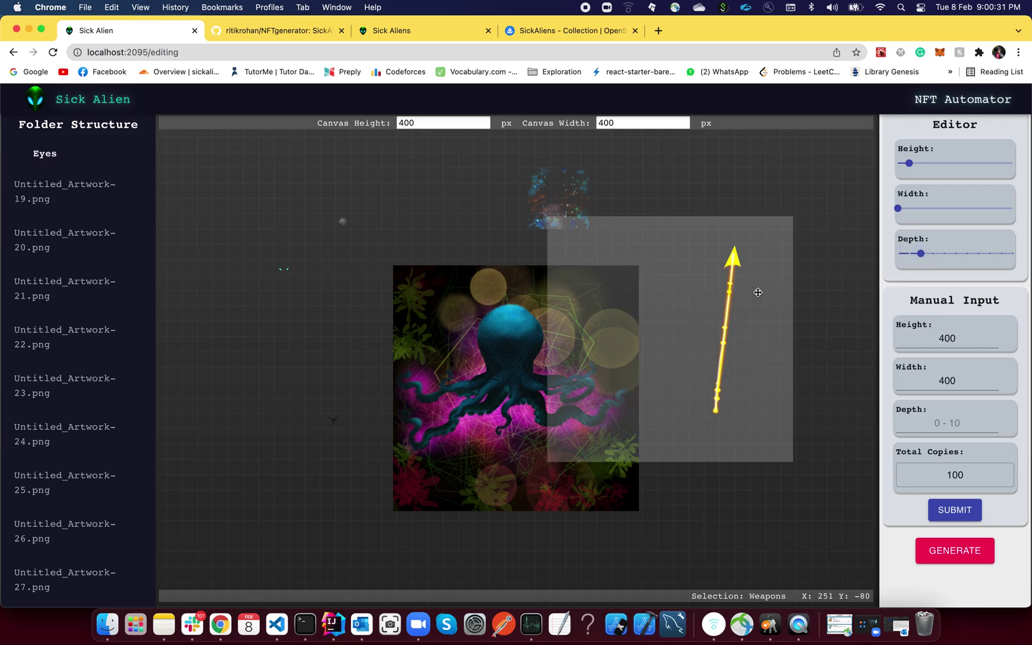
pyautogui.moveTo(740, 294); pyautogui.dragTo(599, 342)
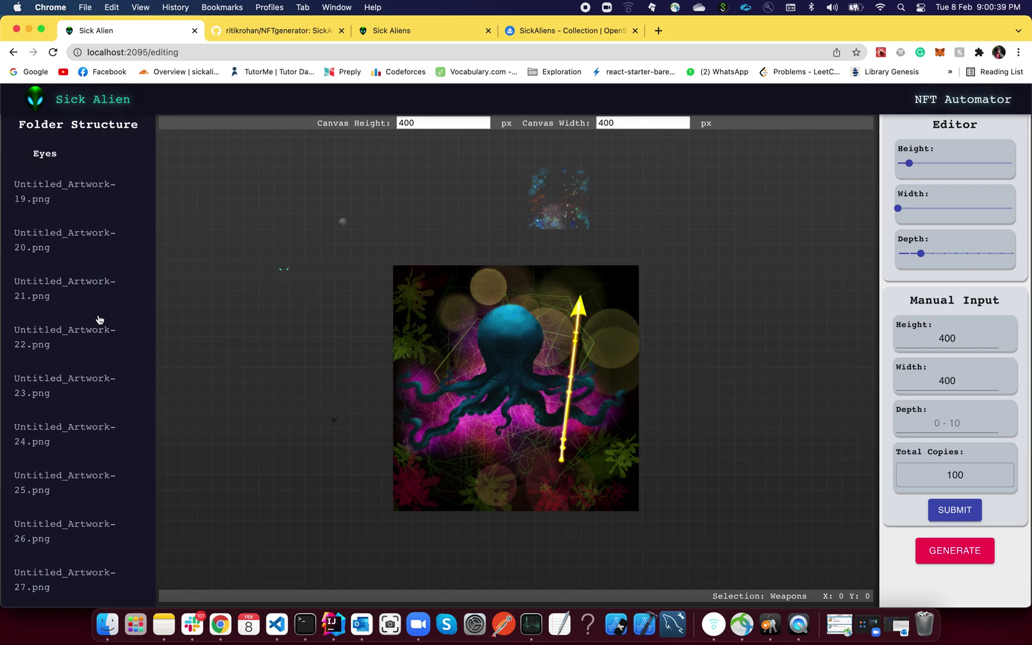
# Pick eye images Untitled_Artwork-21 and -22 and size the Eyes layer to 400×400.
pyautogui.click(79, 302)
pyautogui.click(72, 333)
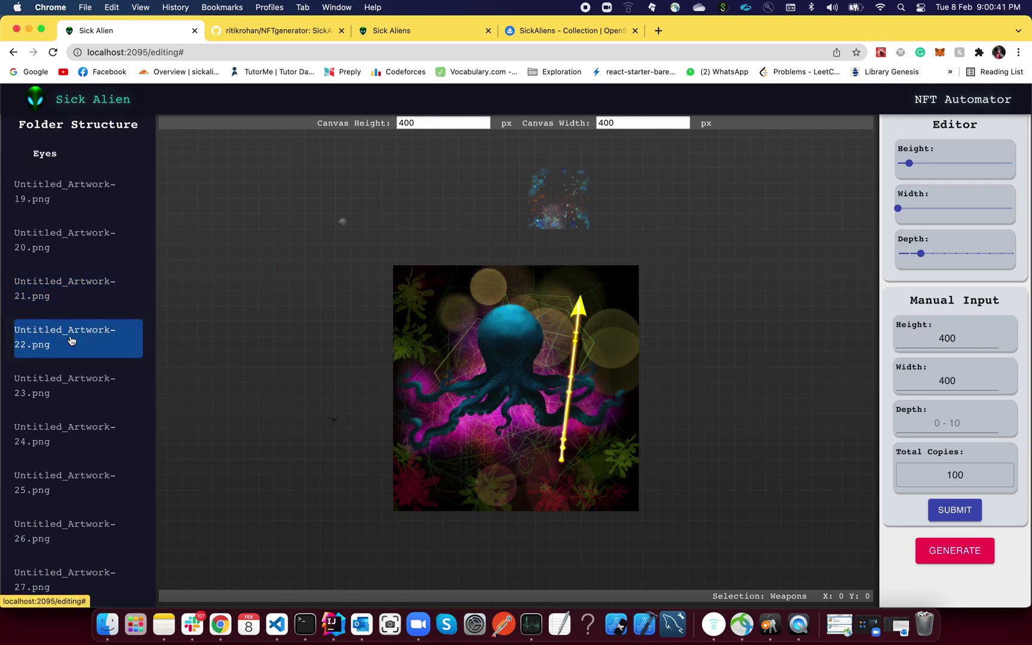
pyautogui.click(304, 281)
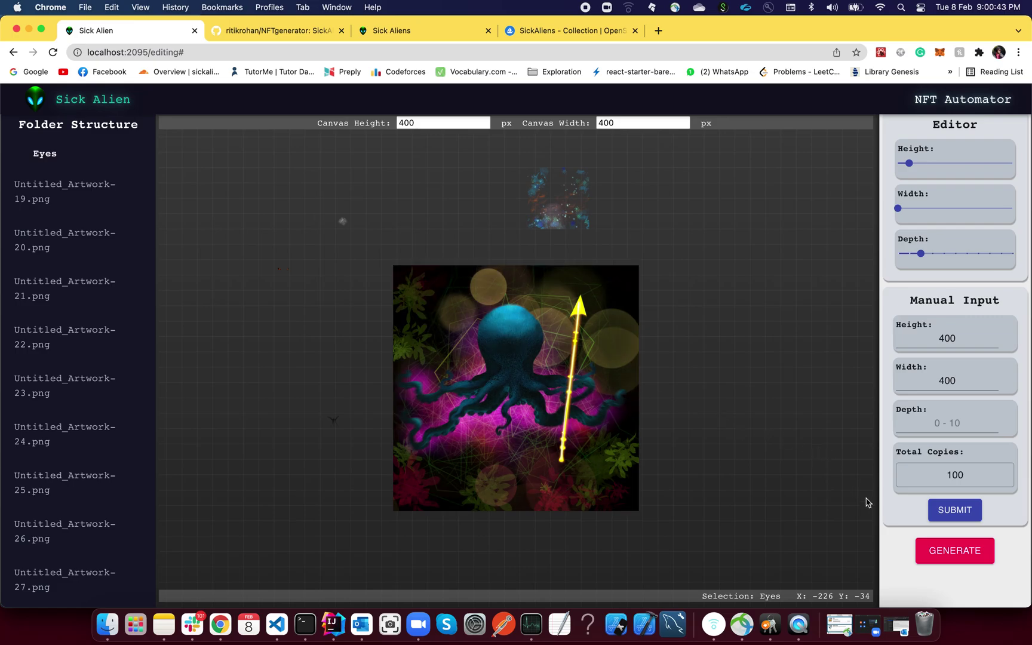
pyautogui.click(953, 510)
# Try eye images 23–25, settle on orange eyes, raise their depth, and place them on the head.
pyautogui.click(93, 428)
pyautogui.click(72, 477)
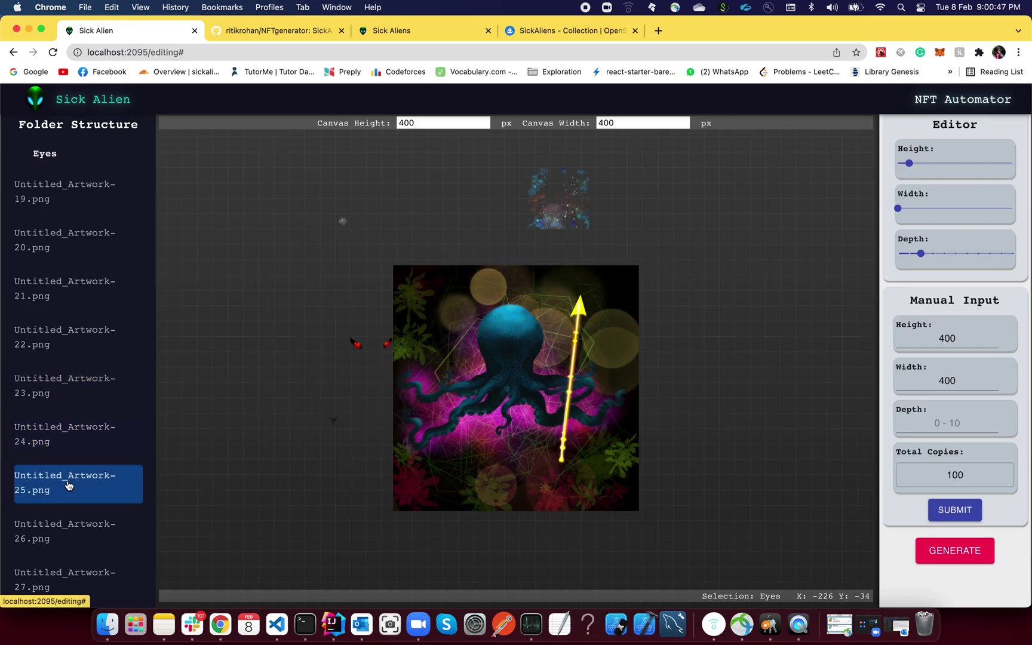
pyautogui.click(86, 446)
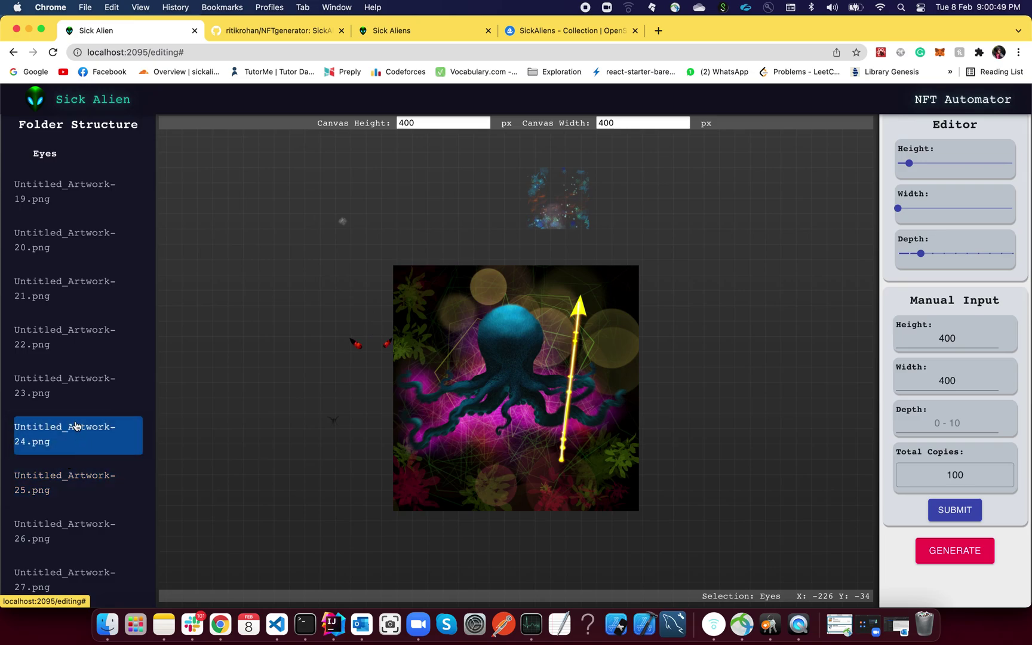
pyautogui.click(75, 385)
pyautogui.click(71, 472)
pyautogui.click(285, 387)
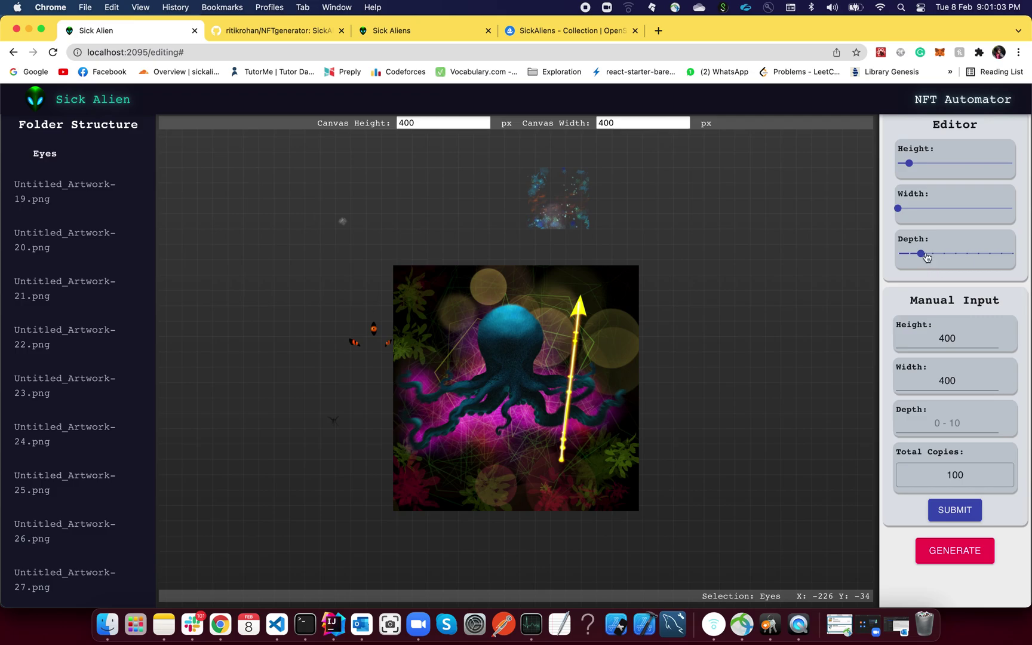
pyautogui.moveTo(925, 254); pyautogui.dragTo(932, 254)
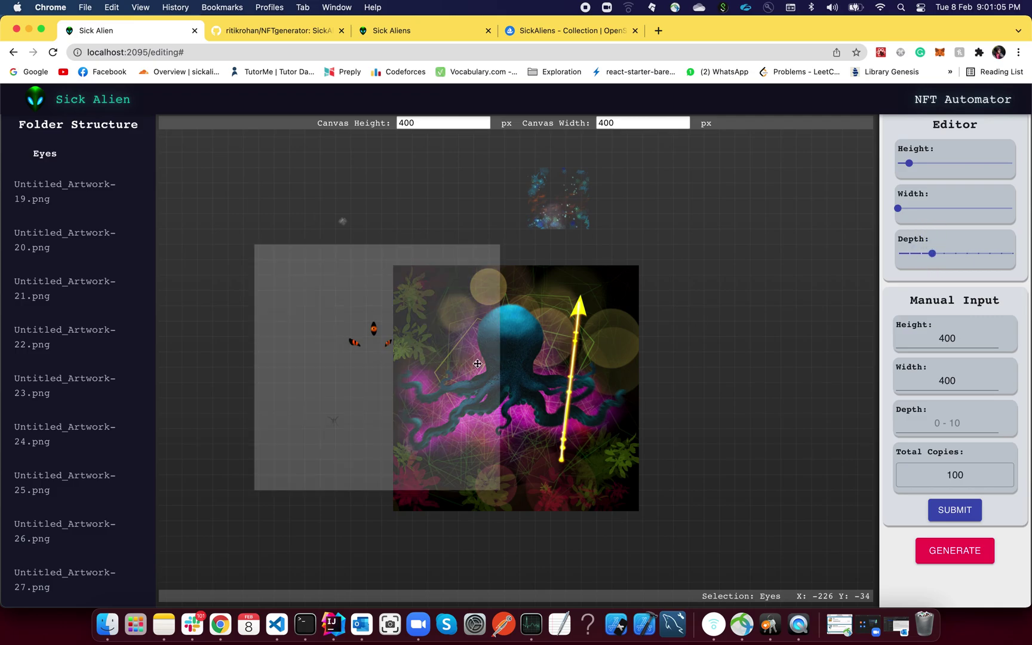
pyautogui.moveTo(388, 372); pyautogui.dragTo(495, 387)
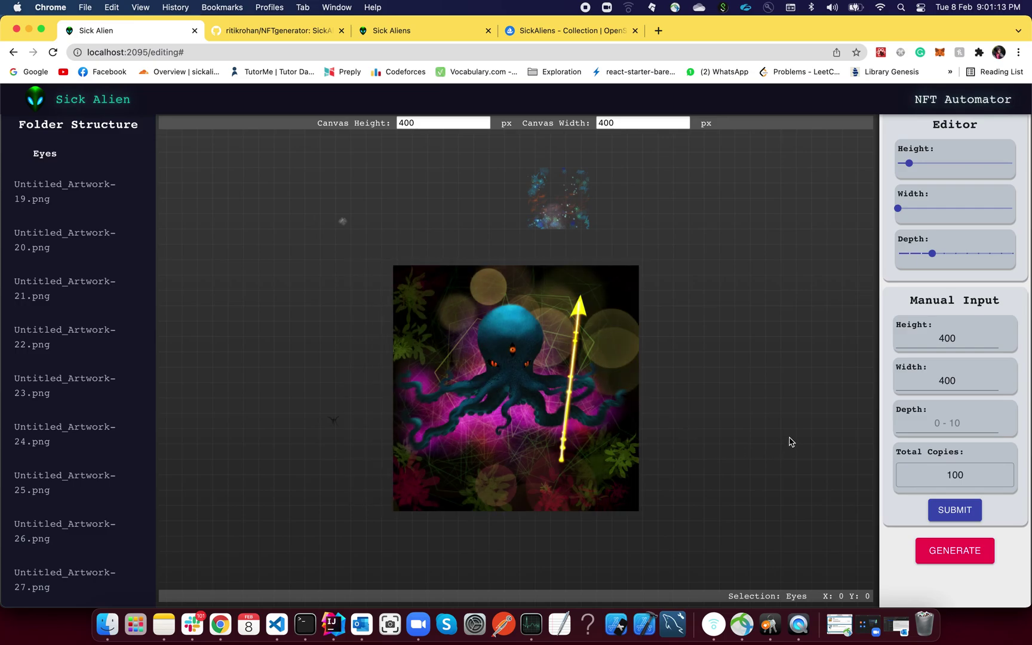
# Select the Frown layer and check the review of the 100 copies to be generated.
pyautogui.click(332, 421)
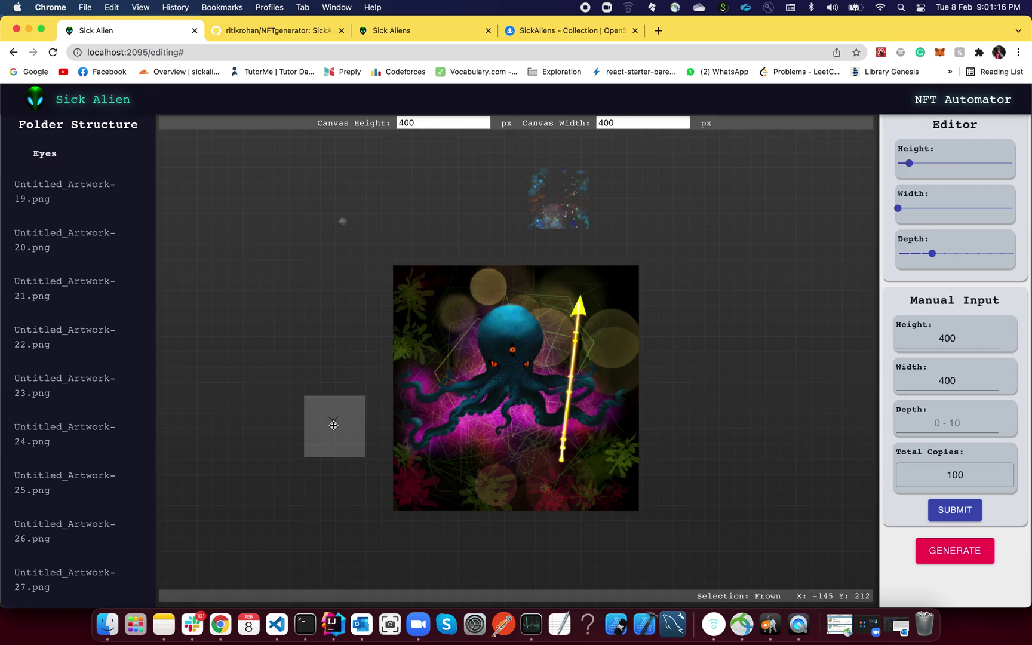
pyautogui.click(929, 553)
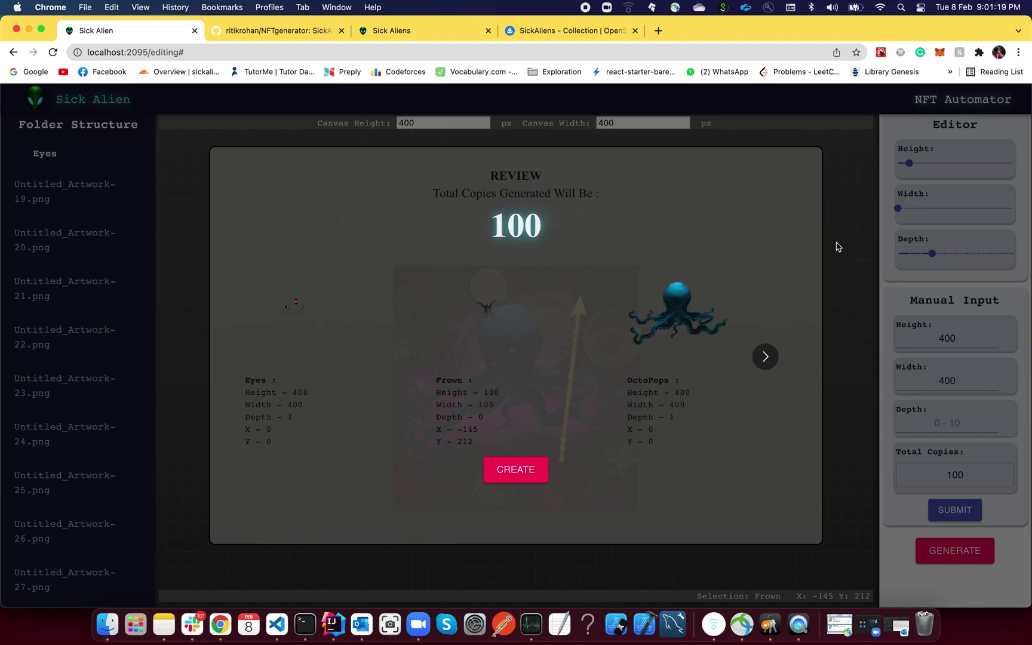
pyautogui.click(838, 311)
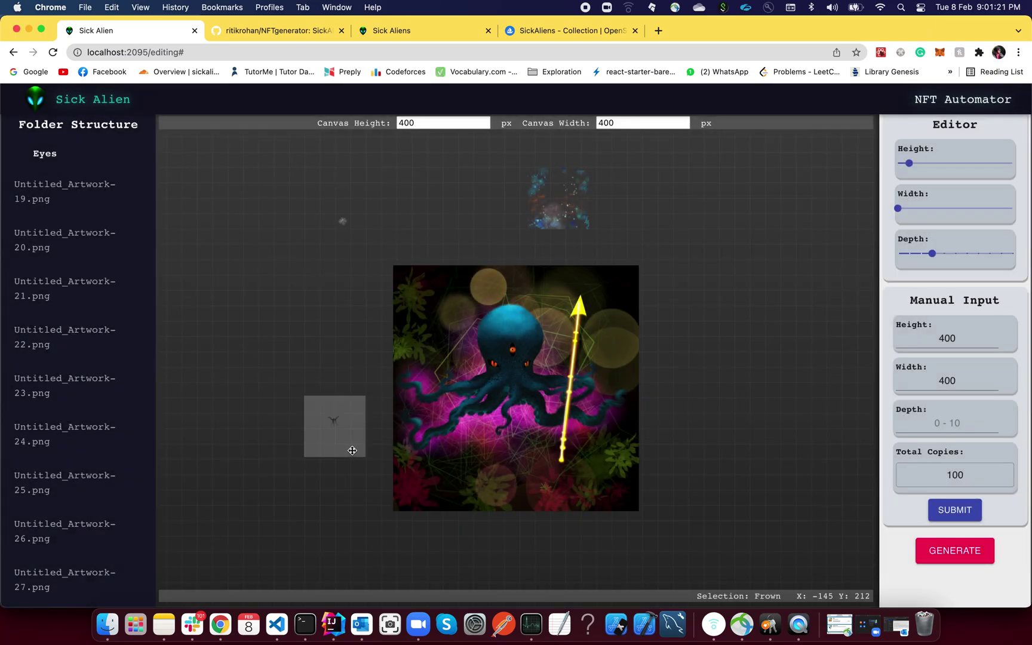
# Move the Frown mouth onto the octopus, raise it to depth 3, and settle it at X 0, Y 0.
pyautogui.click(349, 449)
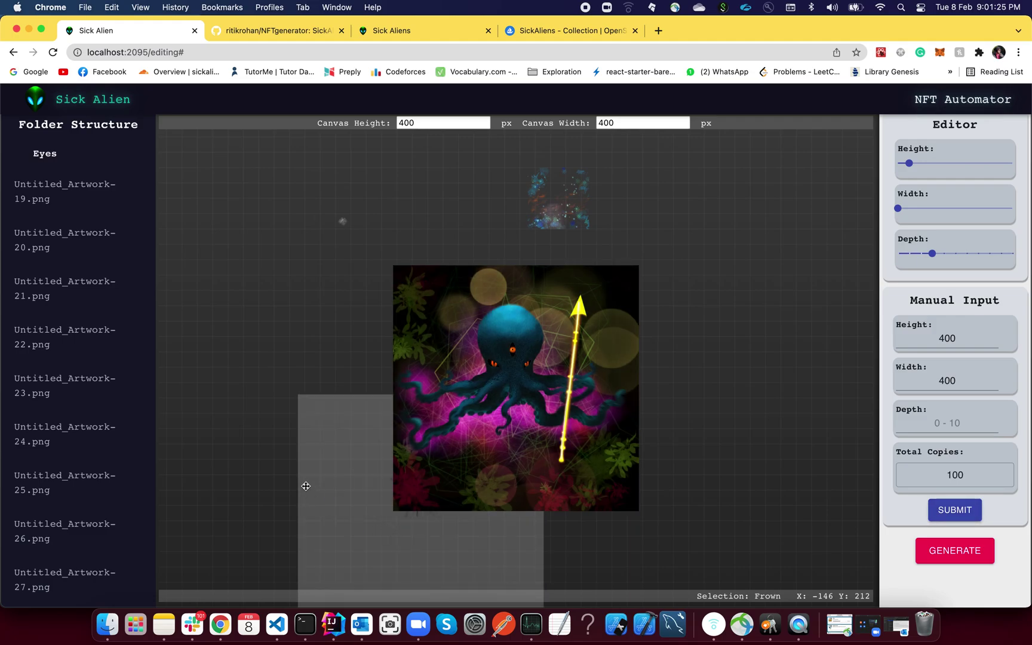
pyautogui.moveTo(305, 484); pyautogui.dragTo(184, 356)
pyautogui.moveTo(934, 261)
pyautogui.moveTo(934, 261); pyautogui.dragTo(944, 257)
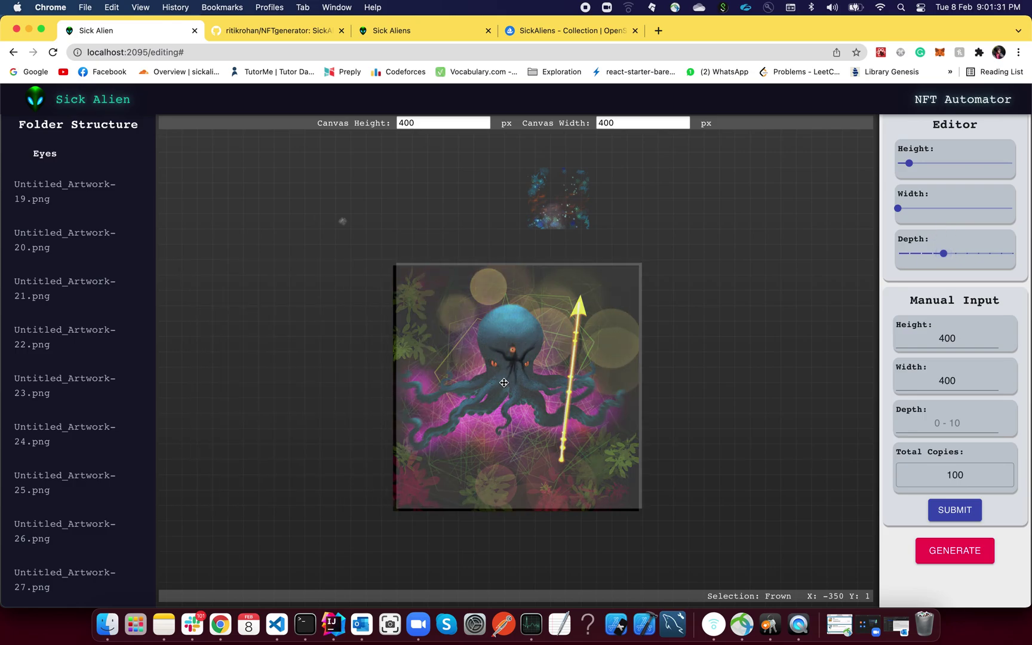
pyautogui.moveTo(503, 383); pyautogui.dragTo(501, 384)
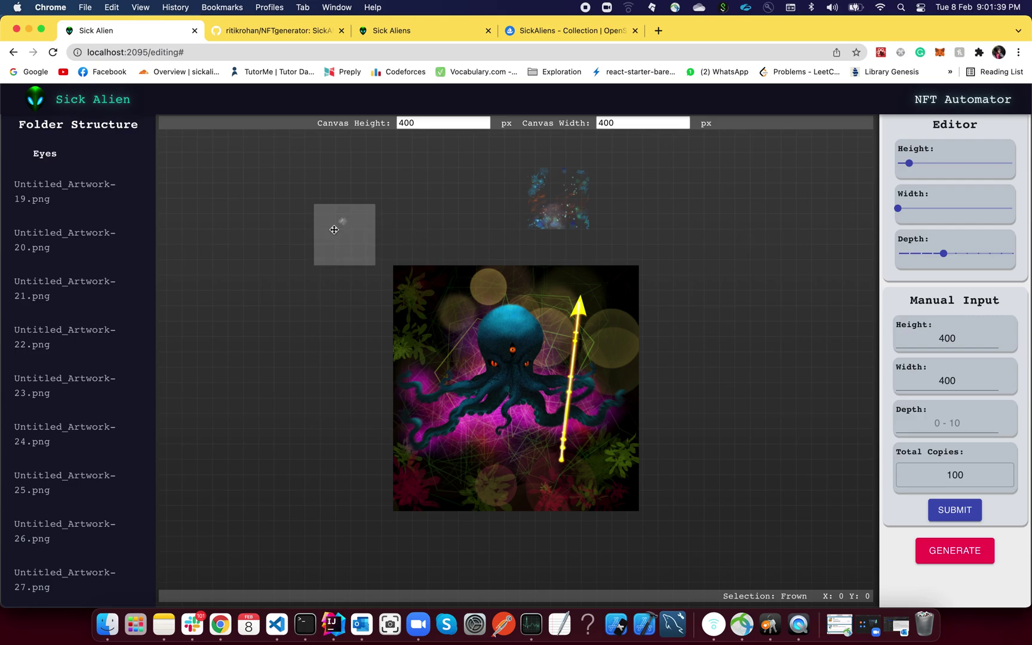
# Preview the yellow-eyed, red-eyed and three-eyed variants on the octopus from the Eyes list.
pyautogui.scroll(-5, 102, 332)
pyautogui.scroll(-1, 102, 332)
pyautogui.scroll(2, 99, 332)
pyautogui.scroll(-3, 96, 332)
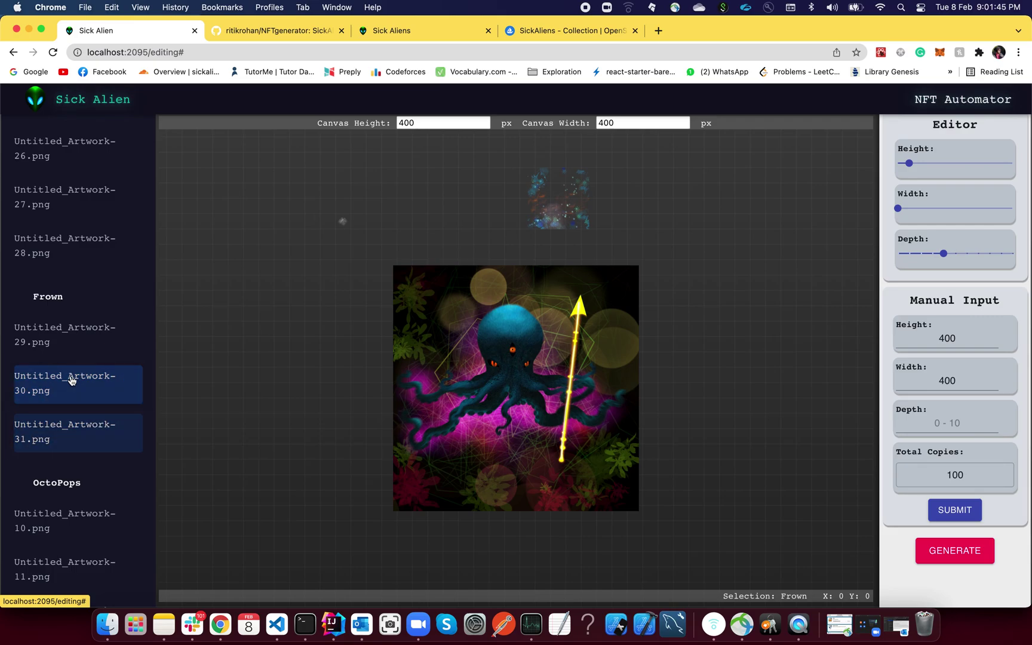
pyautogui.scroll(3, 69, 347)
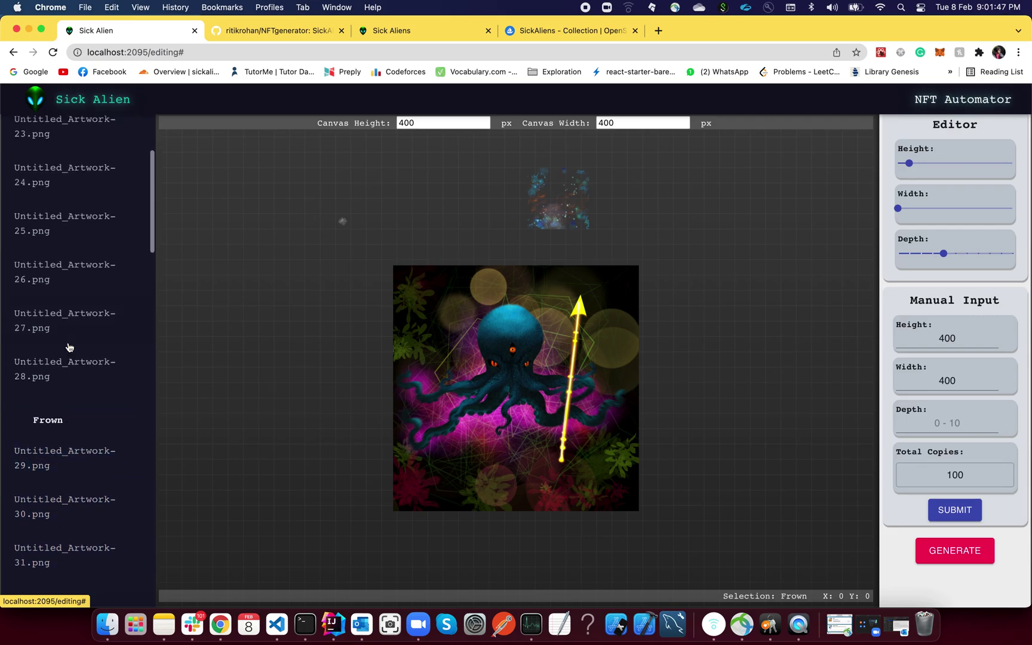
pyautogui.click(67, 276)
pyautogui.scroll(1, 68, 276)
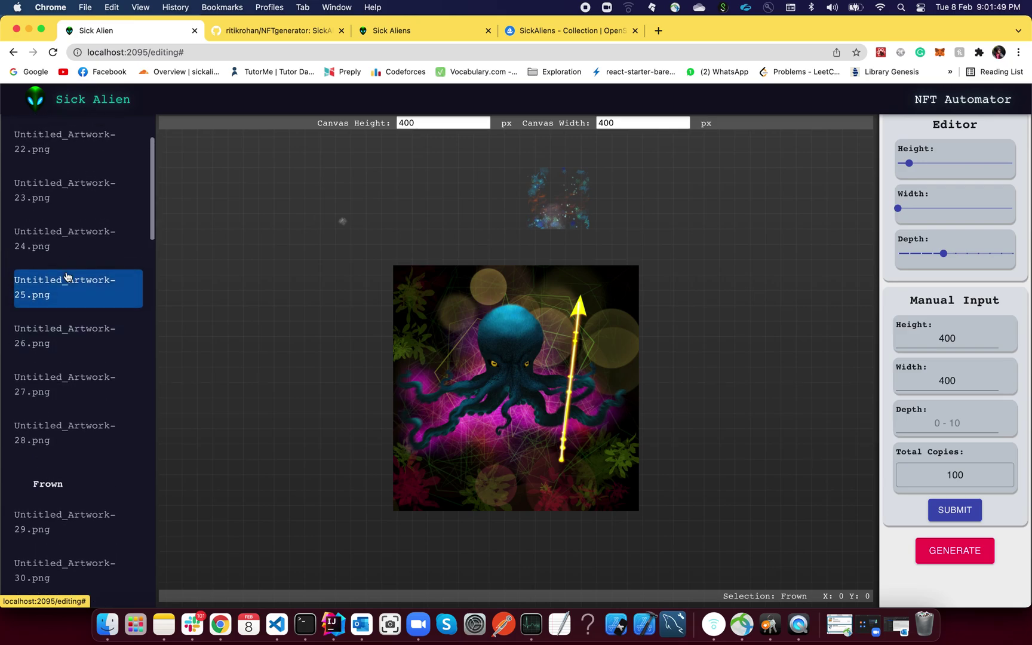
pyautogui.click(64, 251)
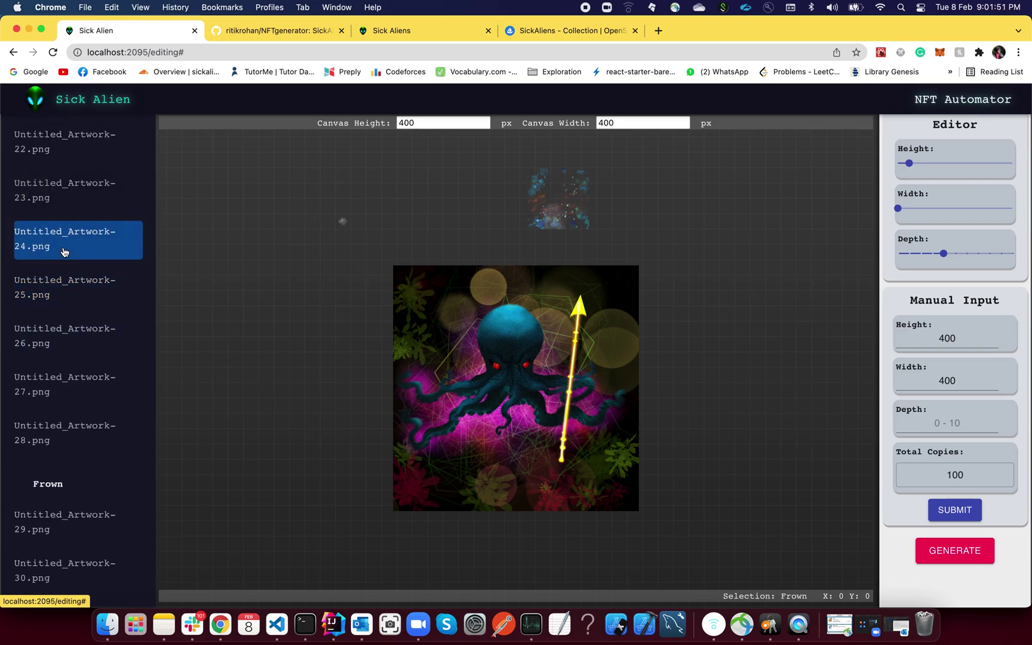
pyautogui.scroll(2, 83, 272)
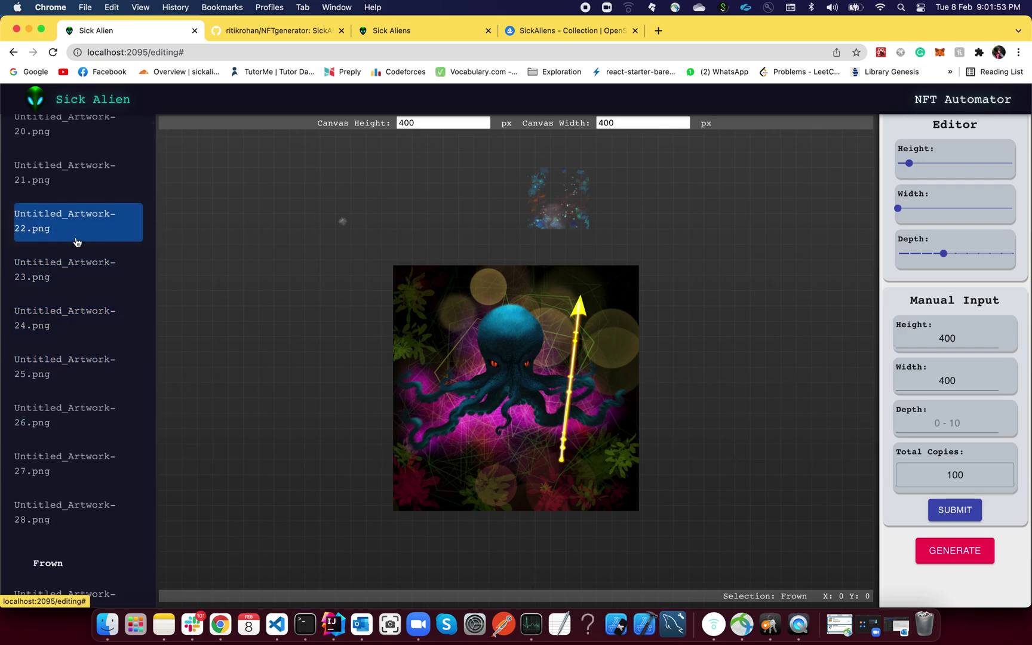
pyautogui.click(70, 361)
pyautogui.scroll(-10, 38, 469)
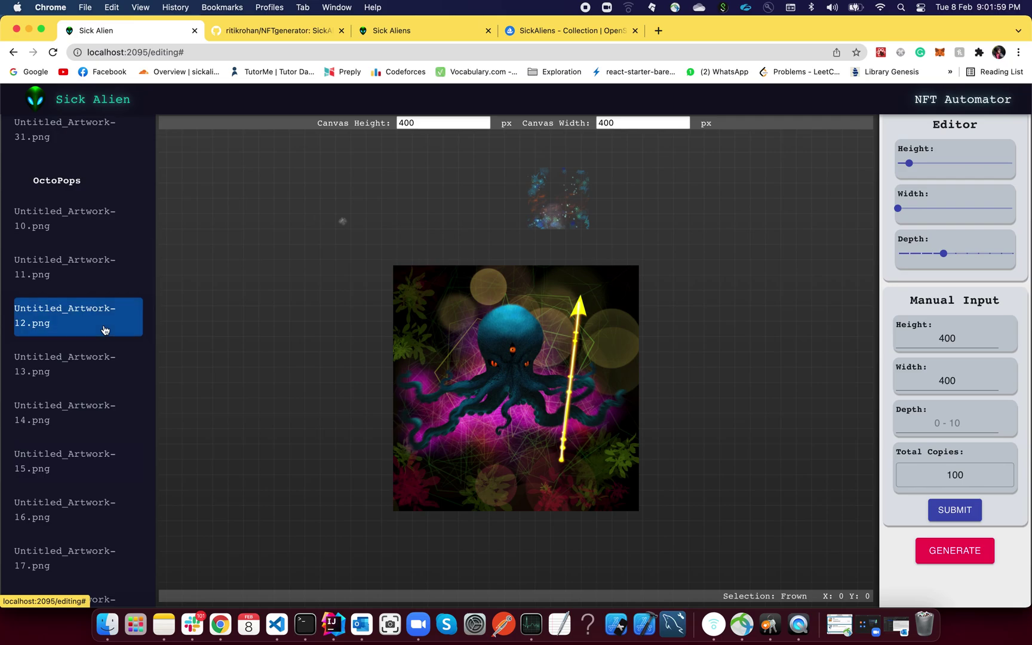
pyautogui.scroll(-2, 104, 329)
pyautogui.scroll(-15, 74, 463)
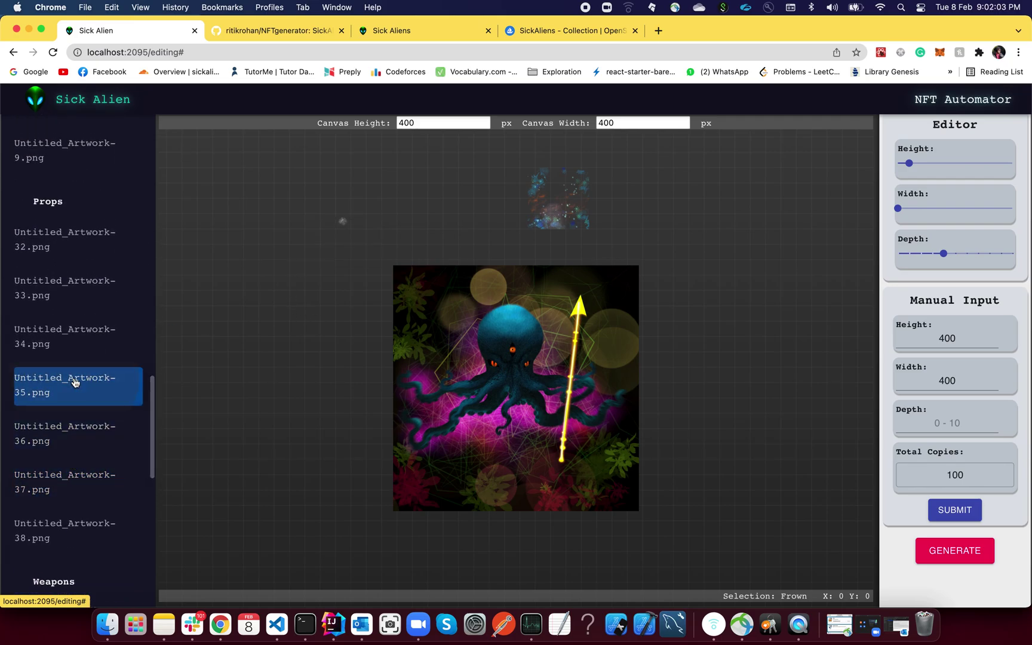
# Add the golden arc prop at 400×400 above the octopus, framing its head, then pick the shimmer layer.
pyautogui.click(37, 491)
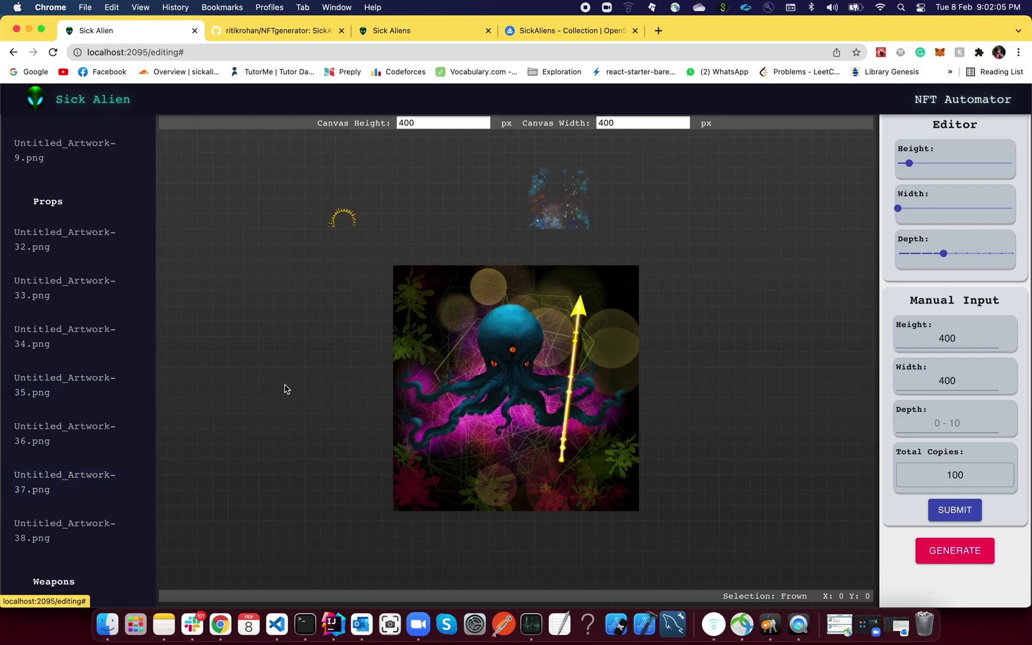
pyautogui.click(352, 224)
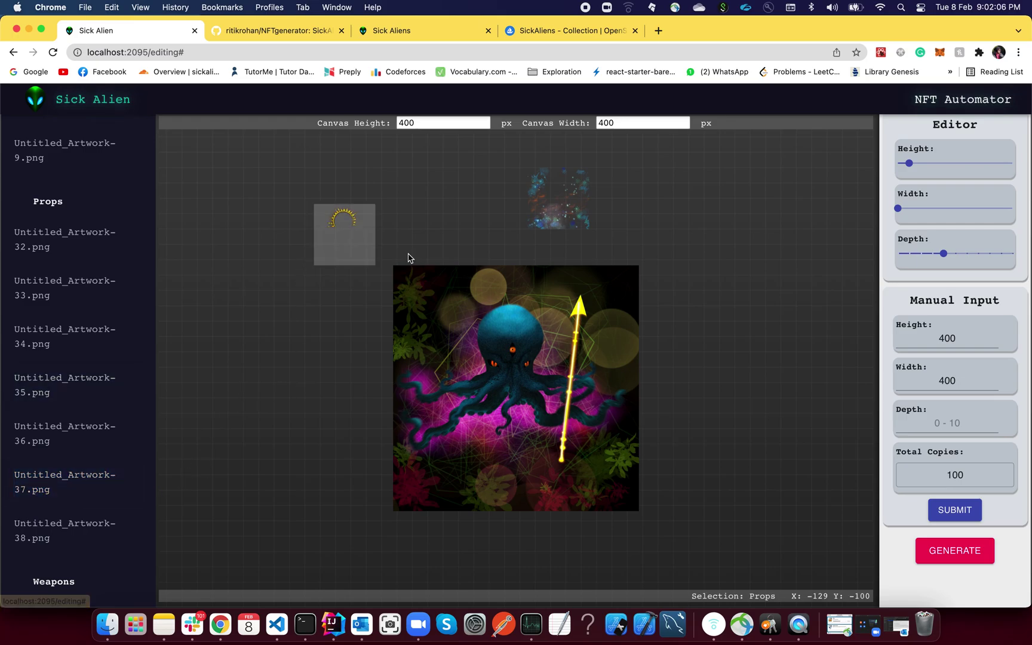
pyautogui.click(978, 510)
pyautogui.moveTo(947, 263)
pyautogui.moveTo(948, 265); pyautogui.dragTo(956, 256)
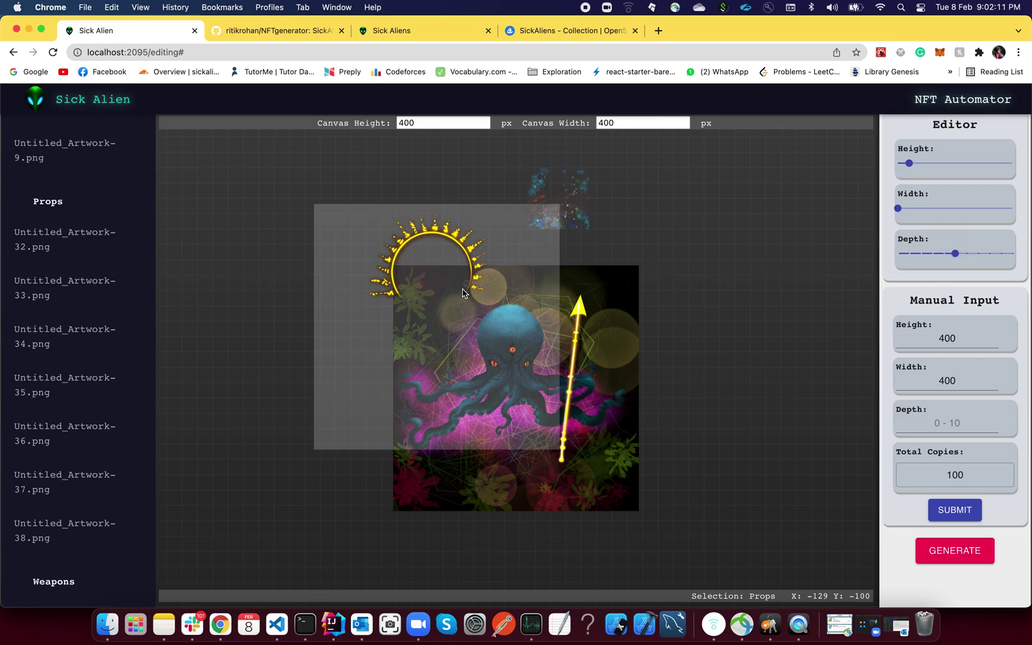
pyautogui.moveTo(440, 271); pyautogui.dragTo(520, 333)
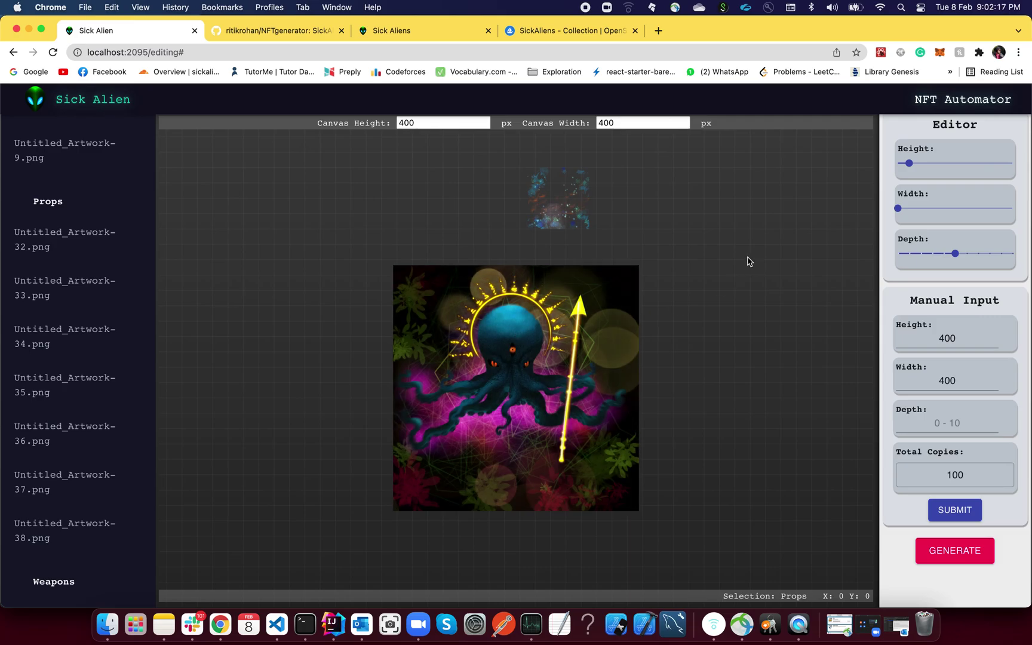
pyautogui.click(573, 198)
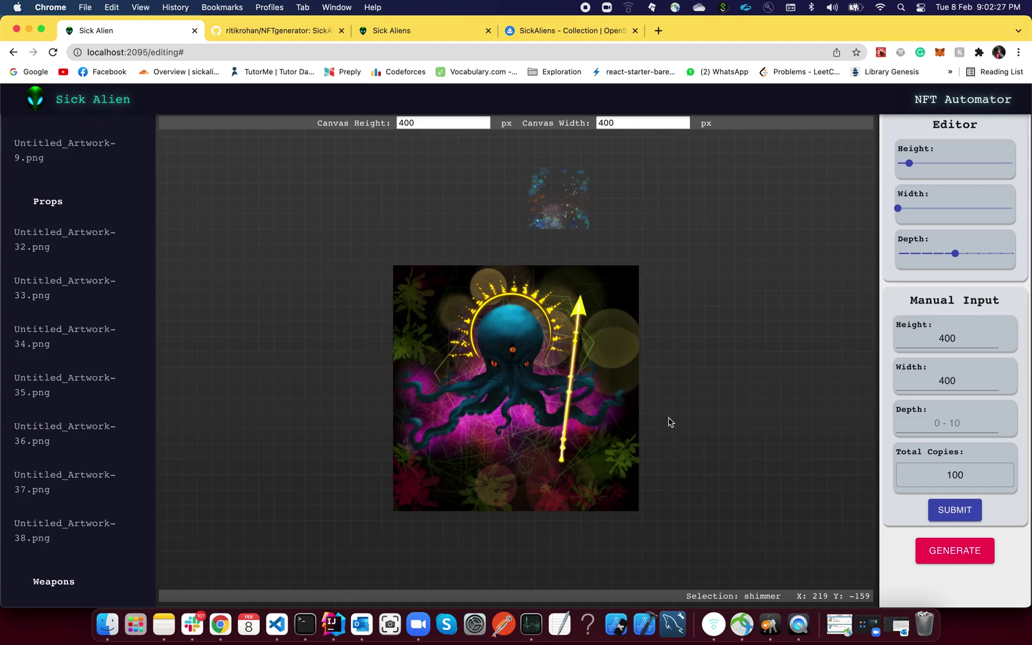
pyautogui.scroll(10, 65, 380)
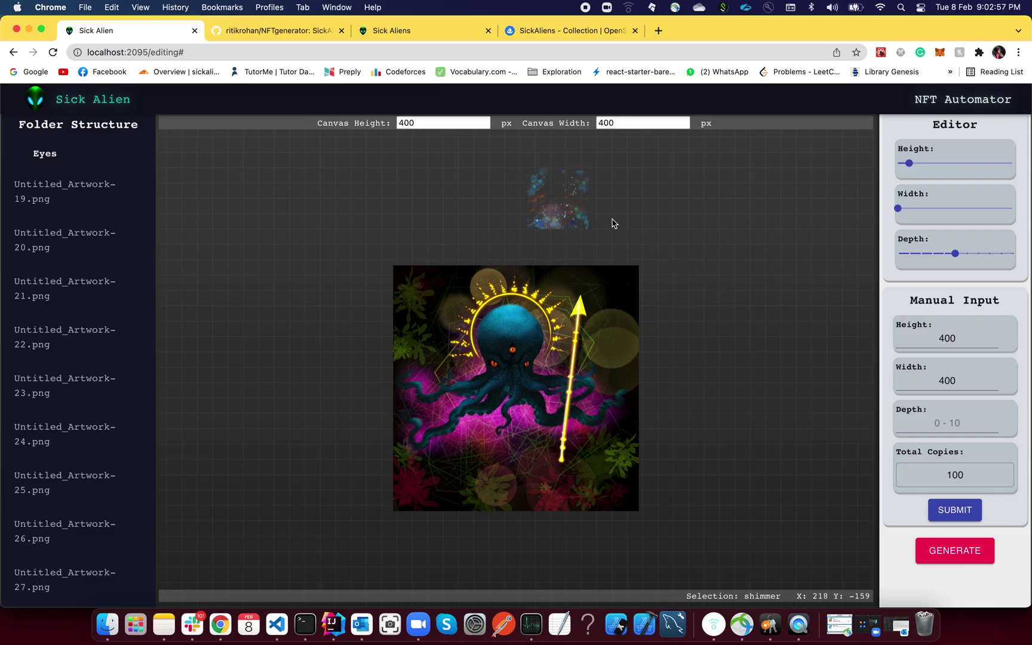
# Size the shimmer layer to 400×400, raise it to depth 6, and align it over the octopus.
pyautogui.click(952, 506)
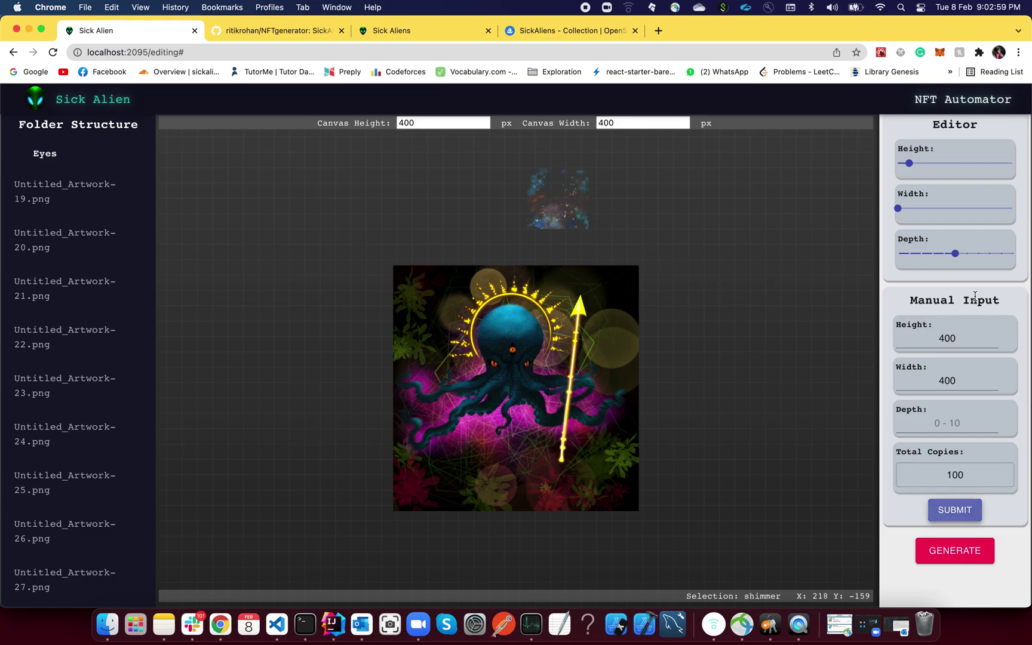
pyautogui.moveTo(961, 257); pyautogui.dragTo(966, 254)
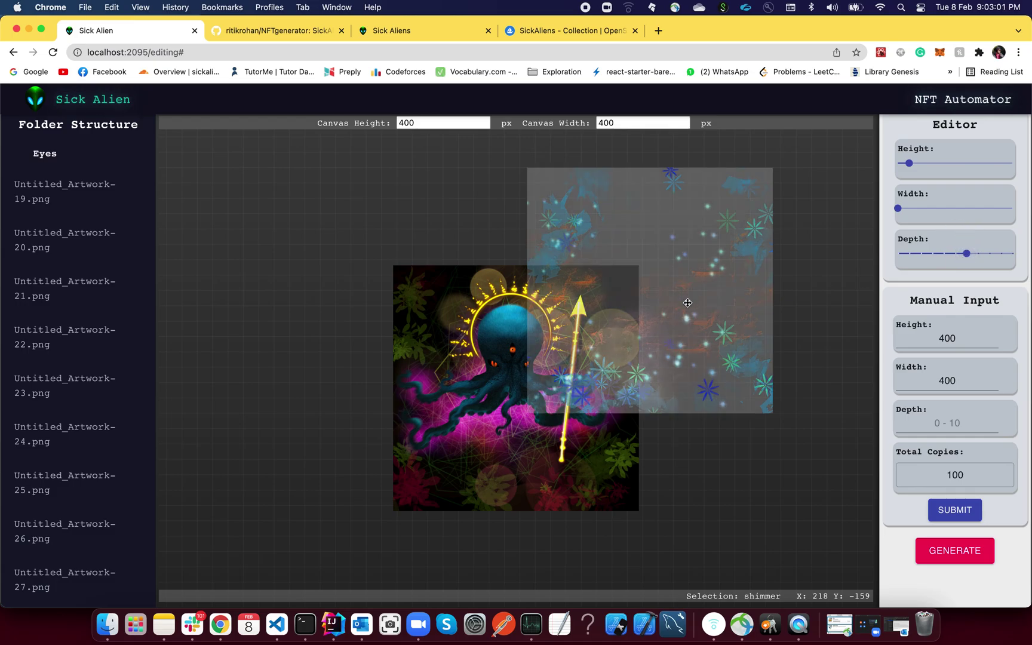
pyautogui.moveTo(657, 368); pyautogui.dragTo(553, 398)
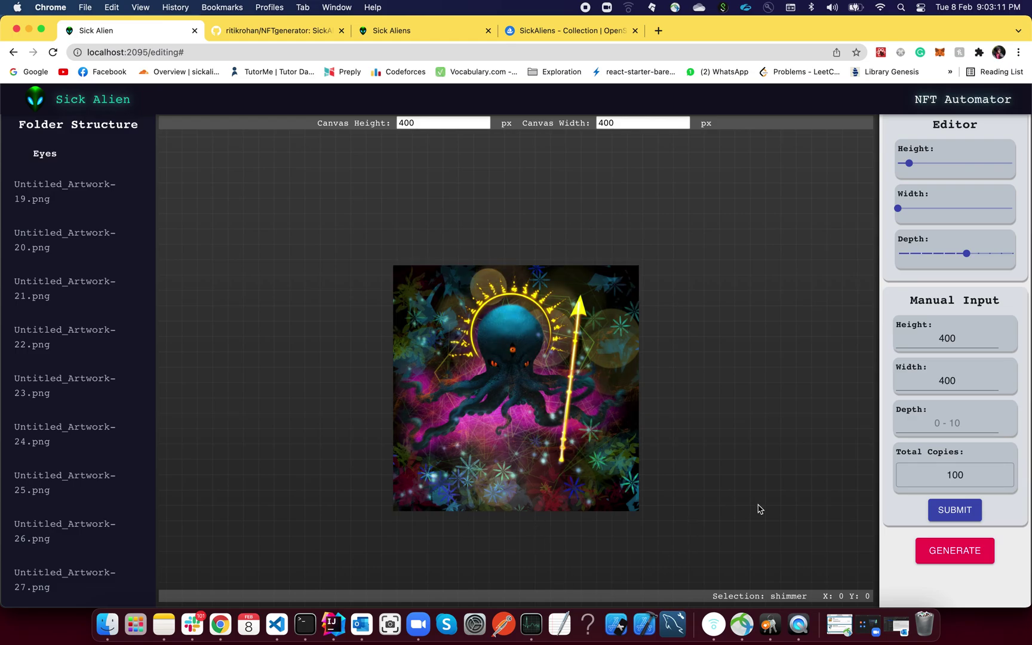
# Change Total Copies from 100 to 10 and open the generation review.
pyautogui.click(977, 481)
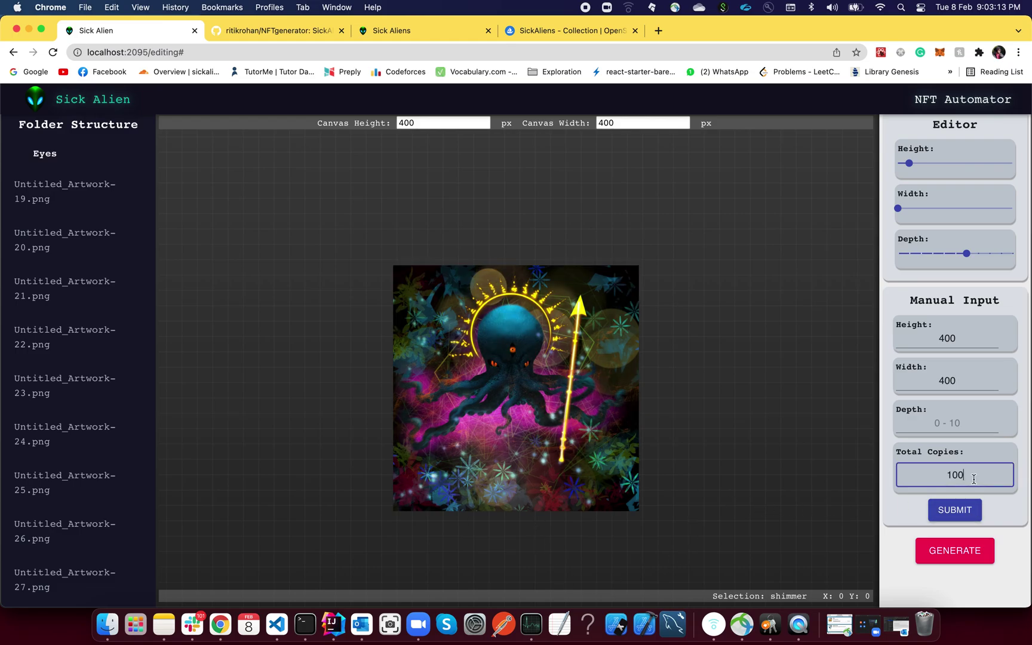
pyautogui.press('BackSpace')
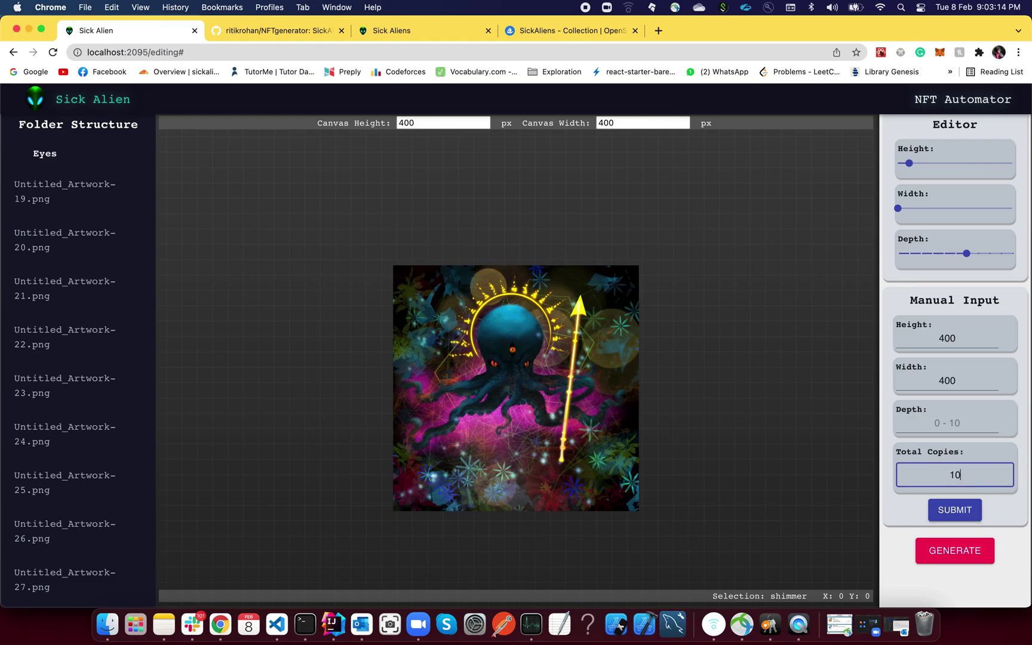
pyautogui.click(958, 512)
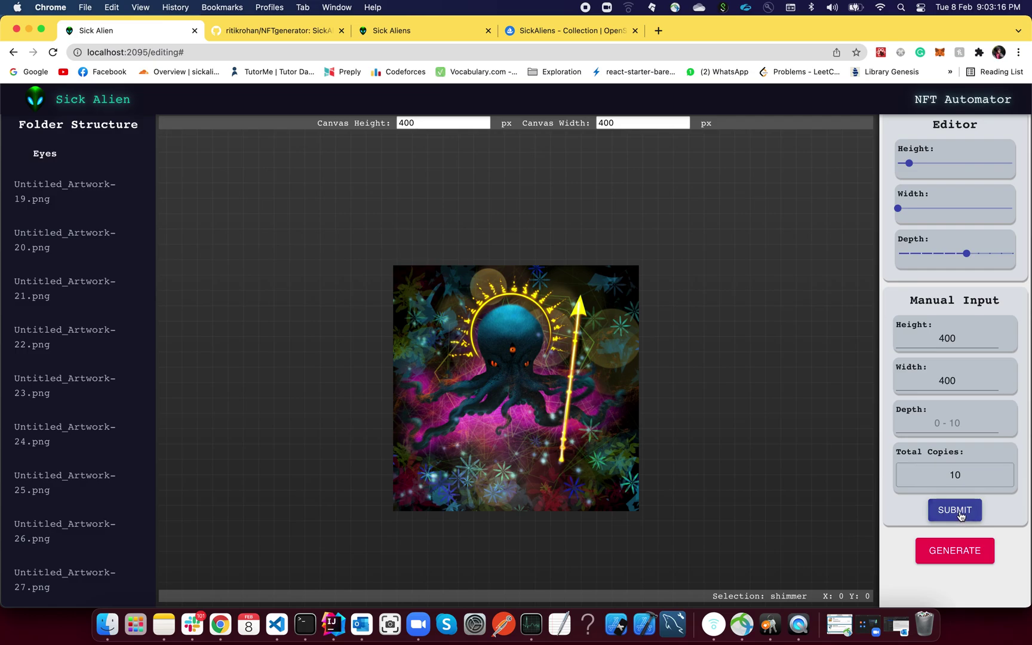
pyautogui.click(950, 553)
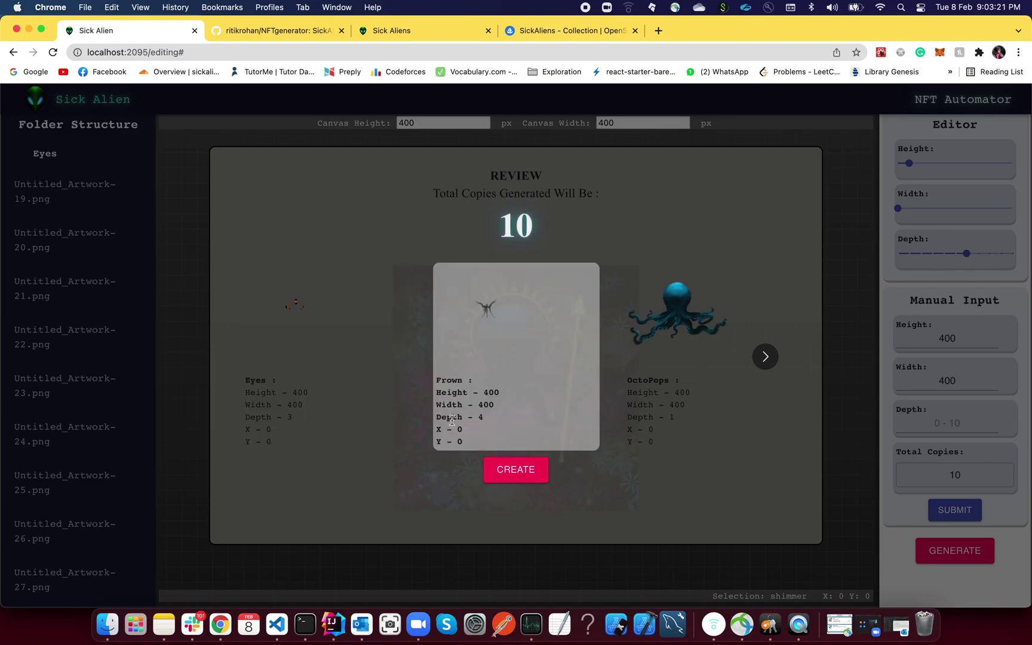
# Page through every layer in the review up to Shimmer and create the 10 NFT files.
pyautogui.click(777, 358)
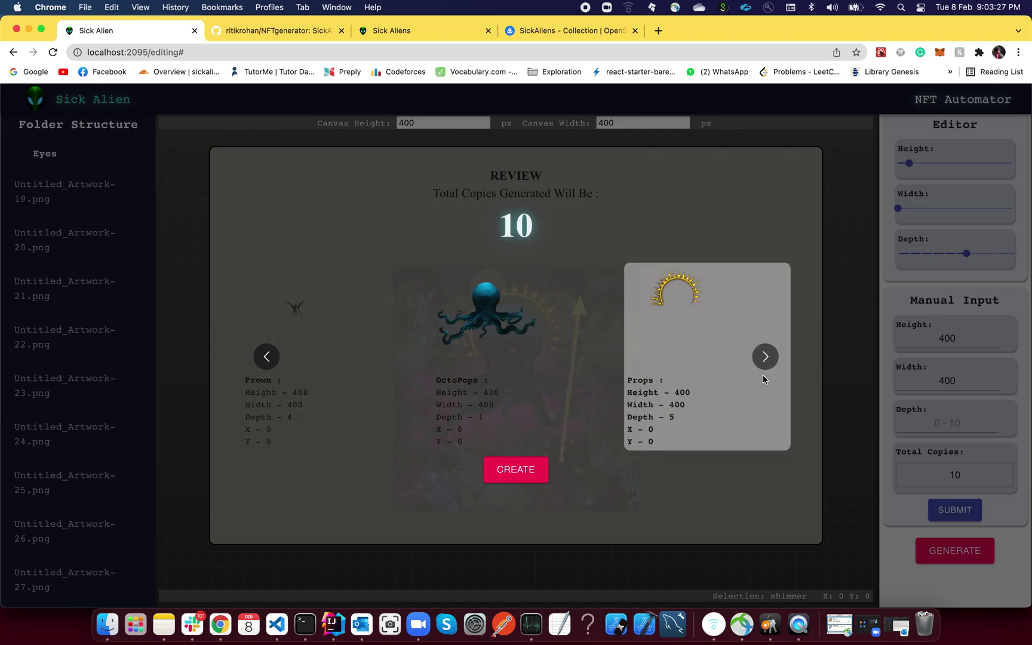
pyautogui.click(764, 361)
pyautogui.click(765, 363)
pyautogui.click(765, 361)
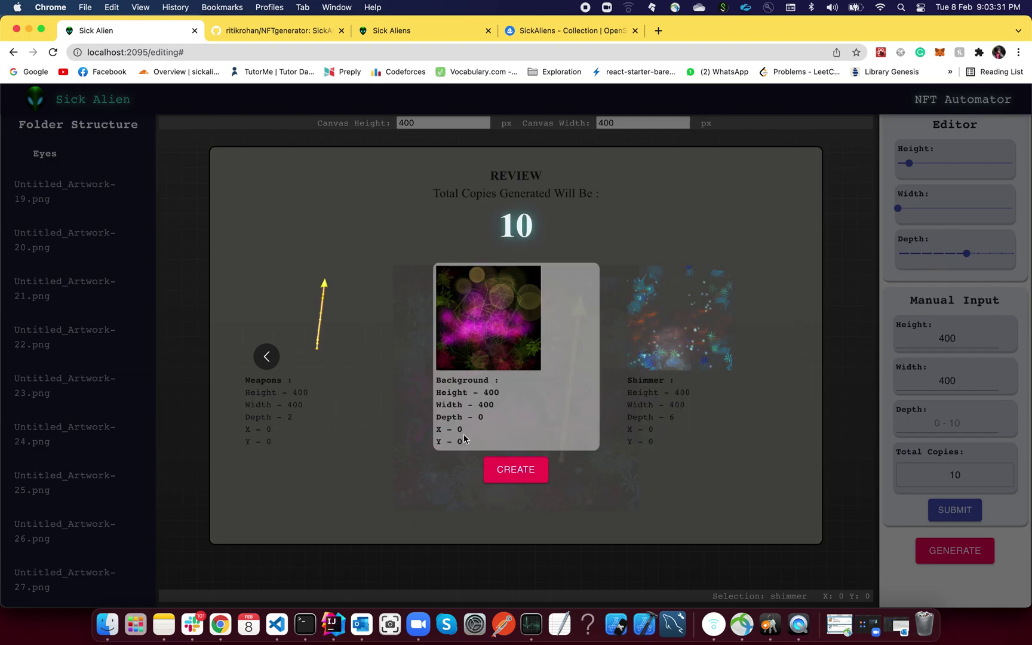
pyautogui.click(512, 470)
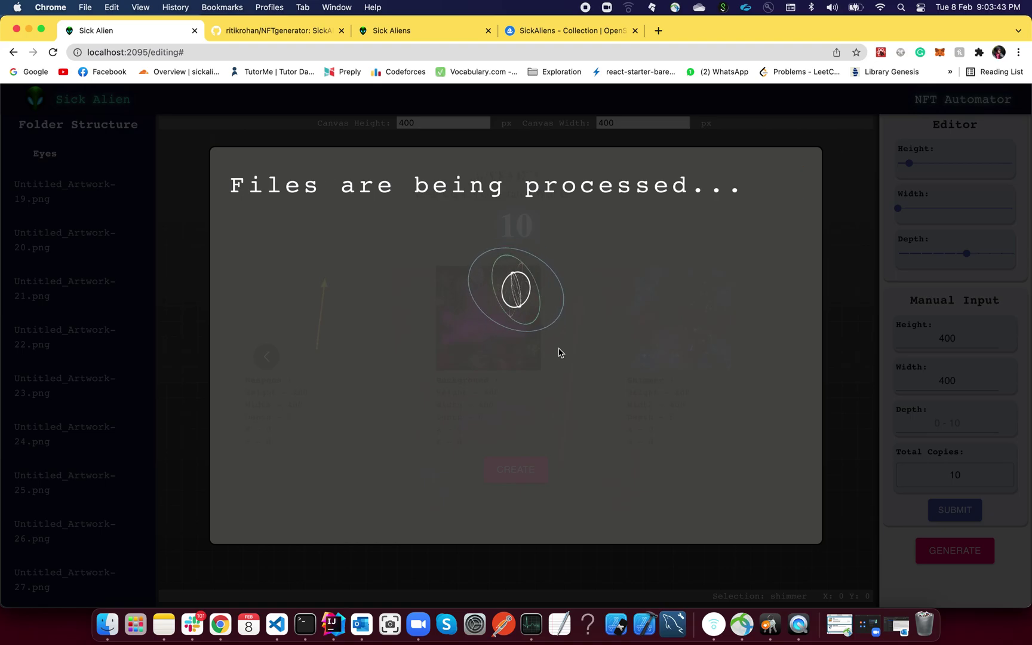
# Look over the SickAliens collection page on OpenSea, scrolling down and back up.
pyautogui.click(562, 31)
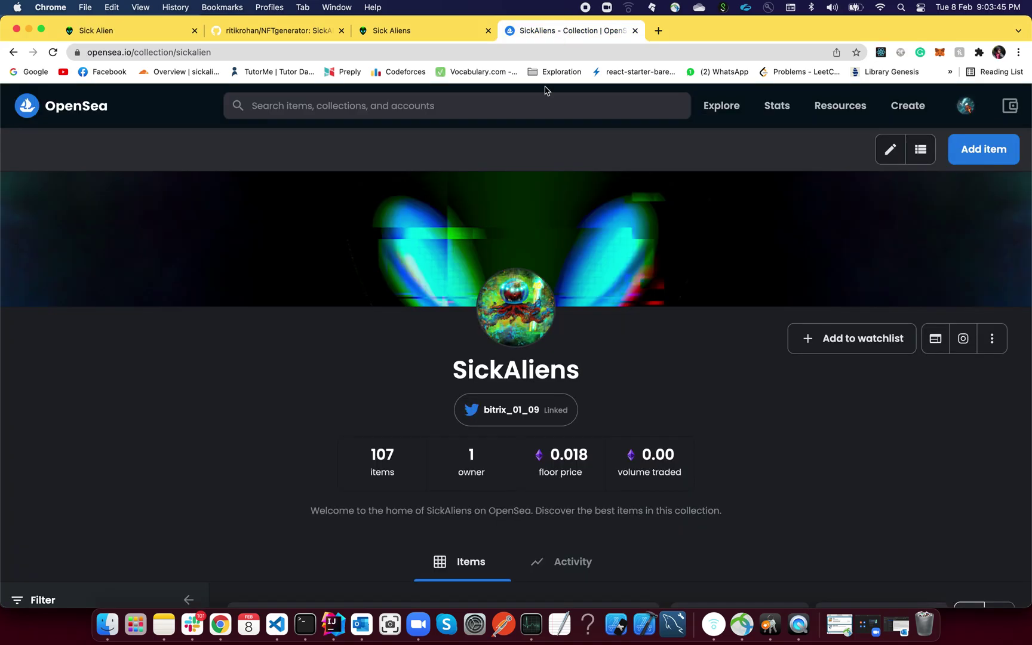
pyautogui.scroll(-5, 403, 352)
pyautogui.scroll(5, 403, 353)
# Browse the NFTgenerator repository README, then return to the Sick Alien loading page.
pyautogui.click(162, 33)
pyautogui.click(249, 30)
pyautogui.scroll(-10, 267, 247)
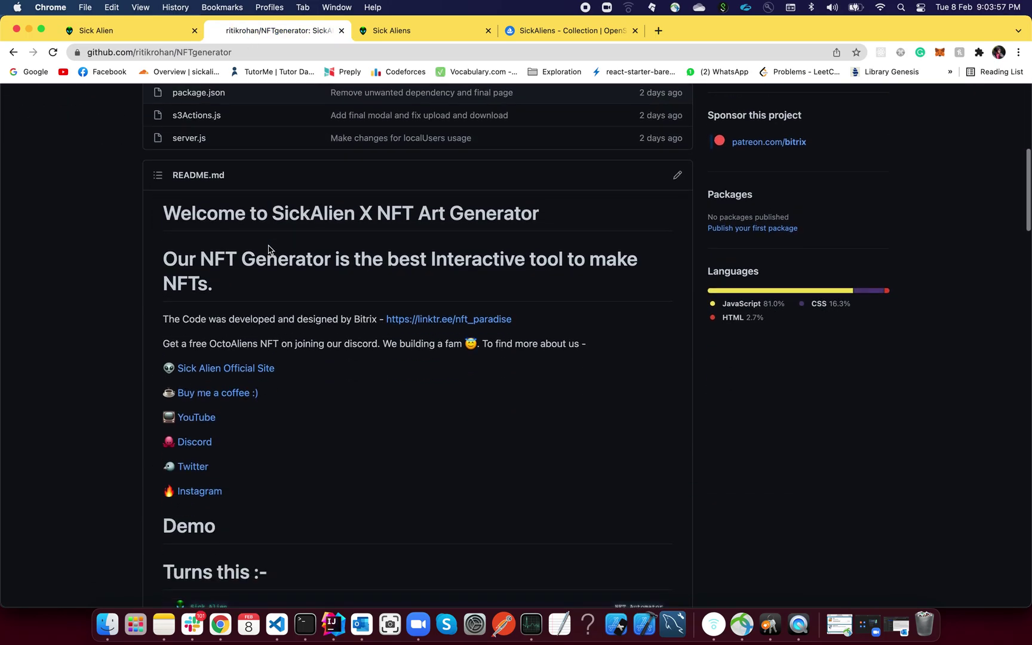
pyautogui.scroll(-2, 268, 248)
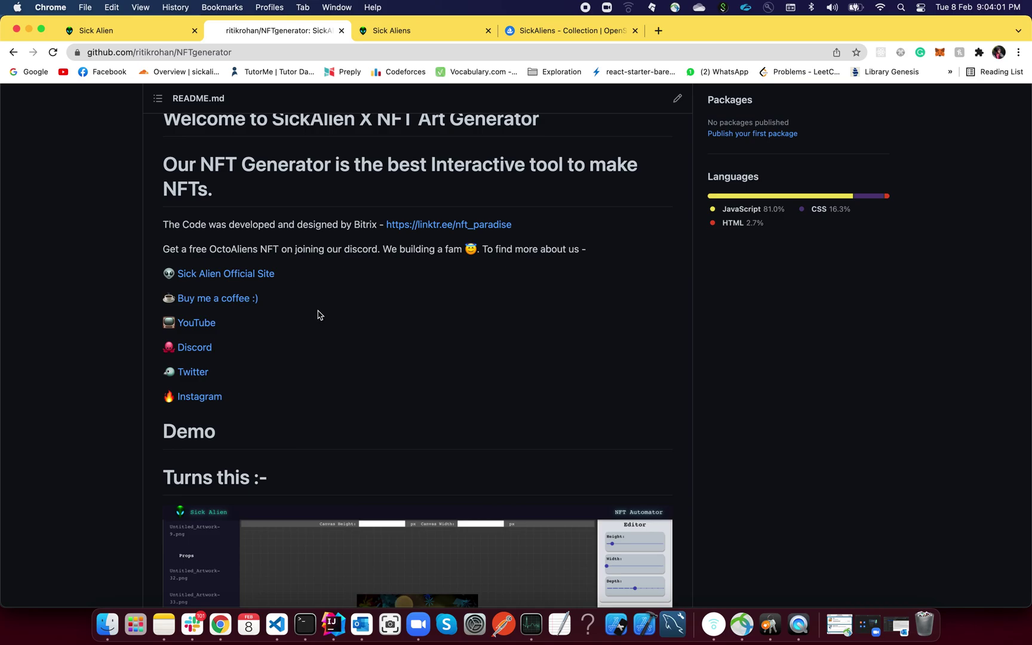
pyautogui.scroll(10, 311, 291)
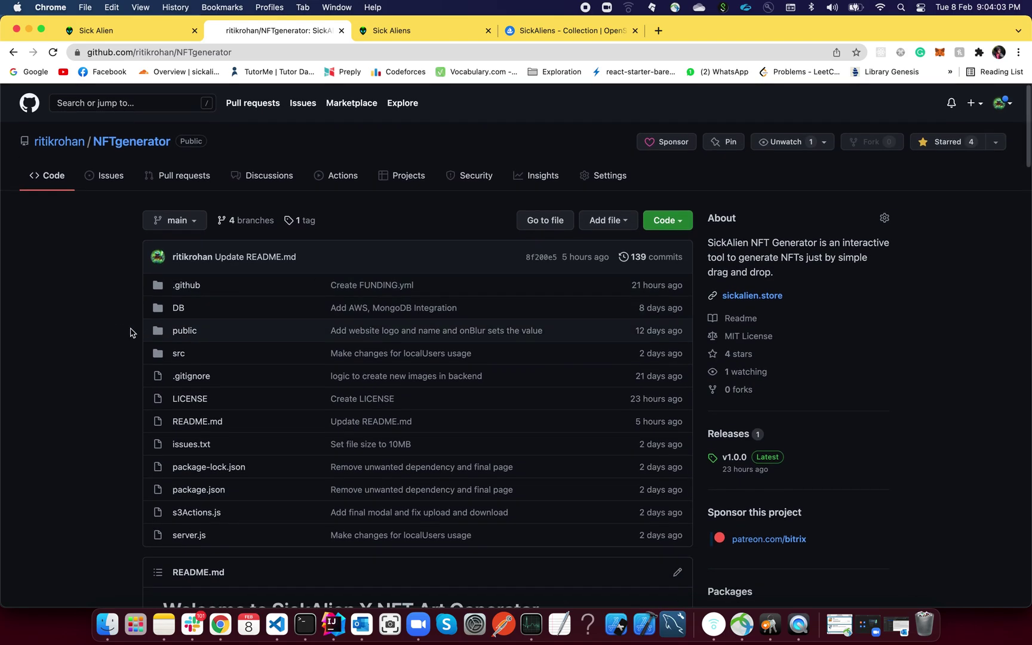
pyautogui.click(139, 28)
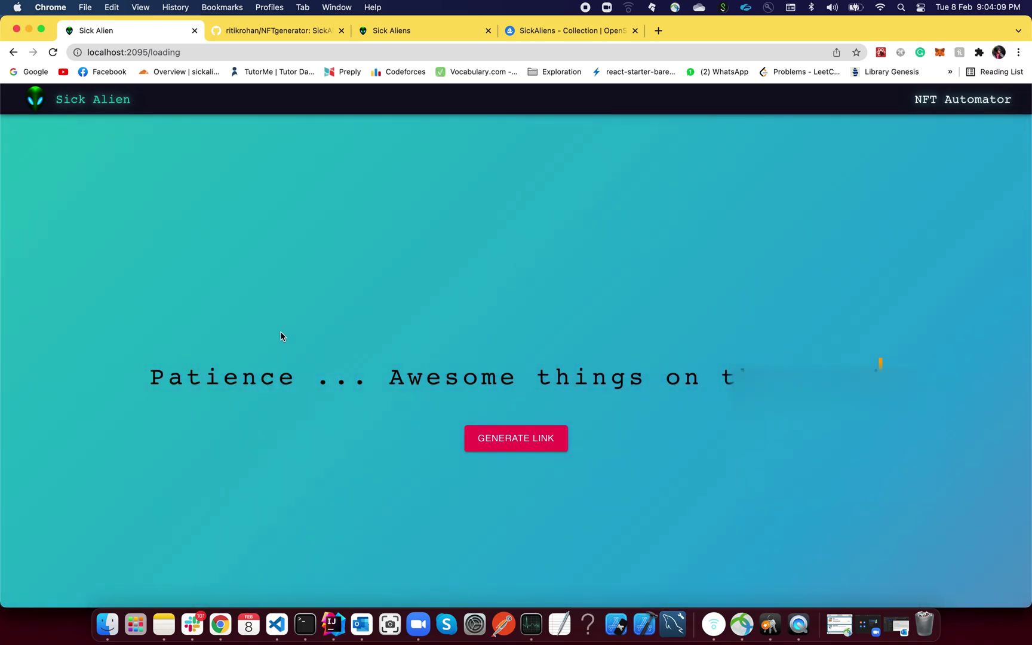
# Run Generate Link to produce the compressed NFT image set and zip.
pyautogui.click(507, 445)
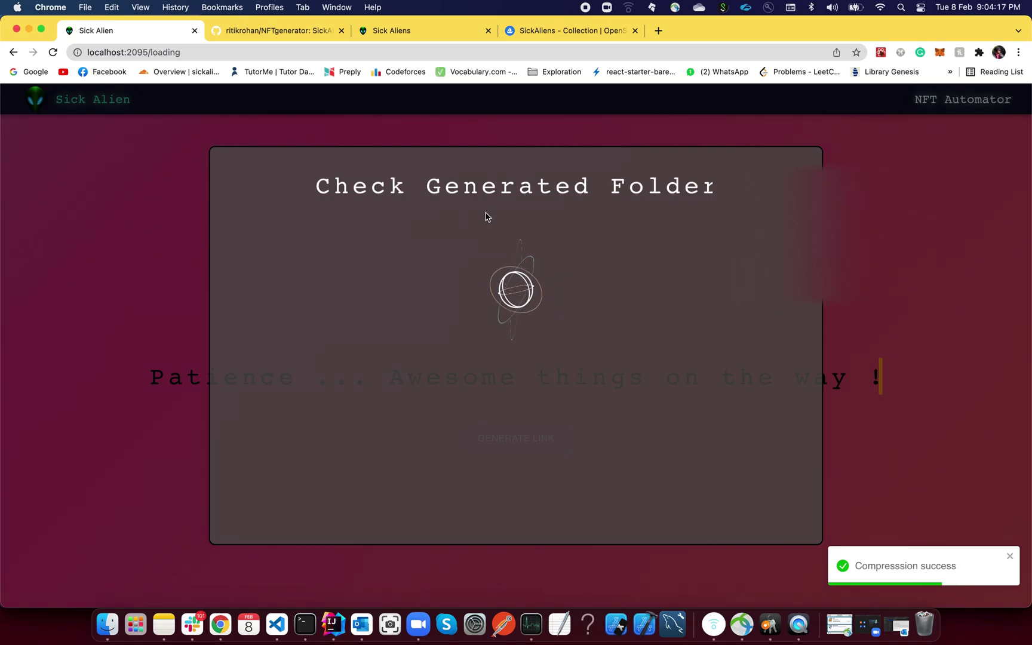
# In VS Code, expand the generated ede98a95… folder and preview images 1.png through 3.png.
pyautogui.click(285, 629)
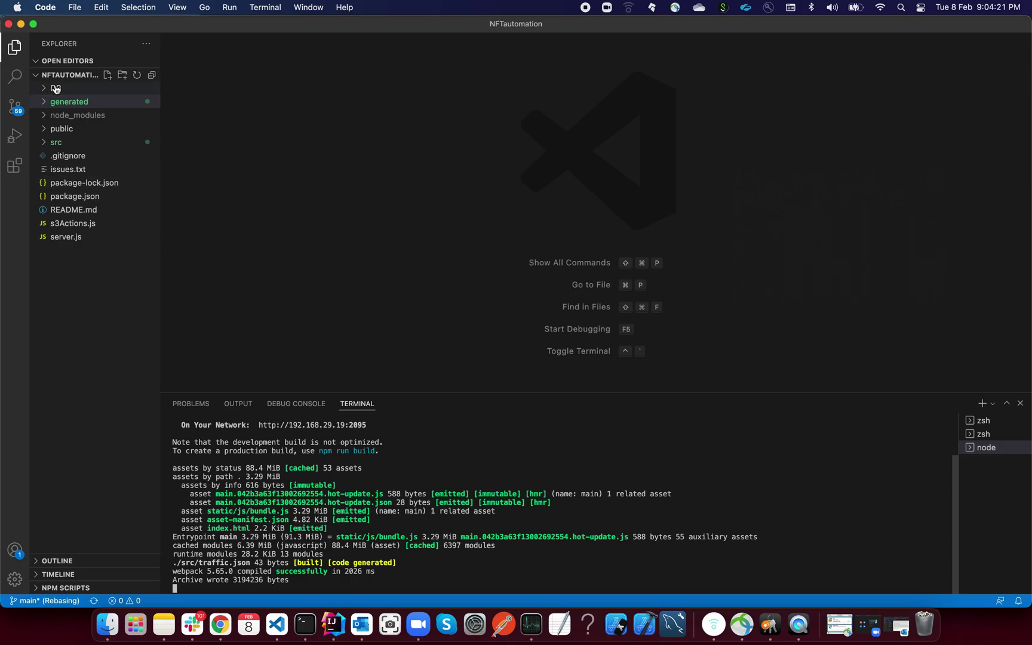
pyautogui.click(42, 105)
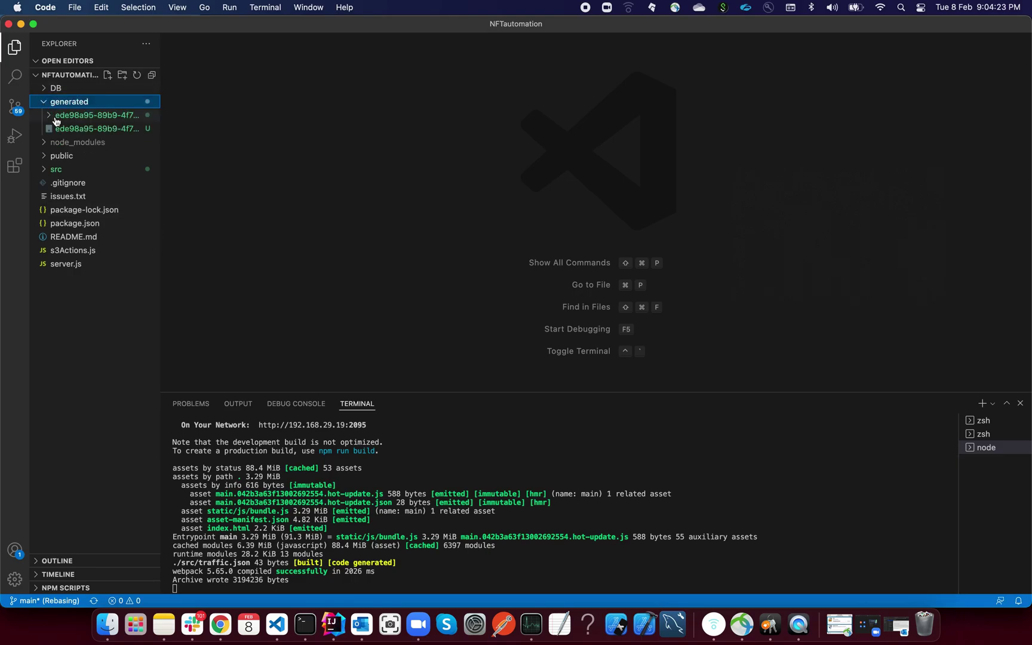
pyautogui.click(52, 119)
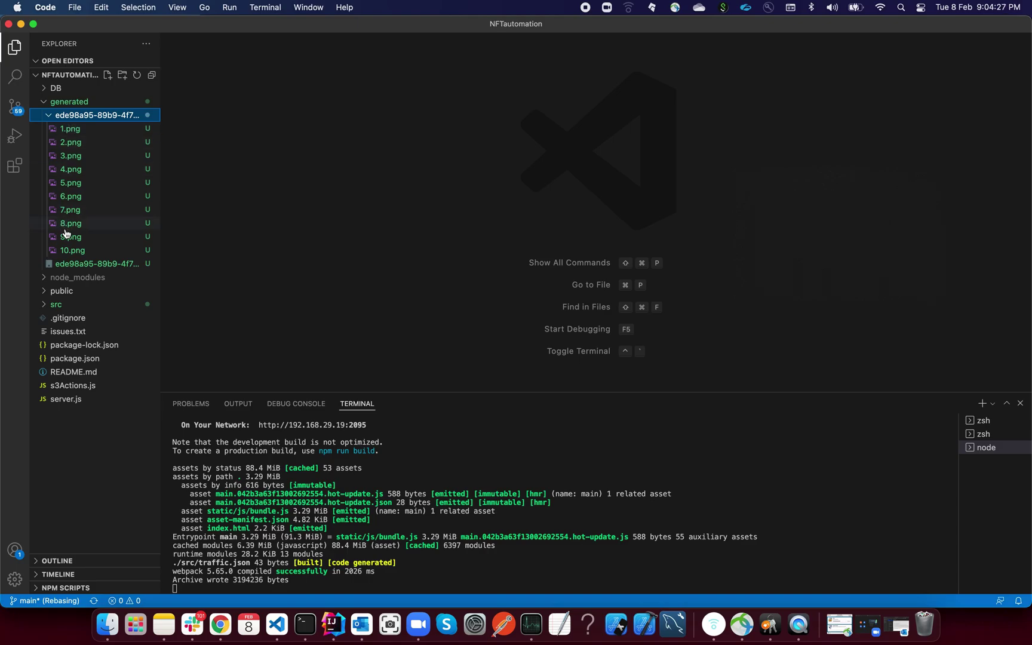
pyautogui.click(73, 142)
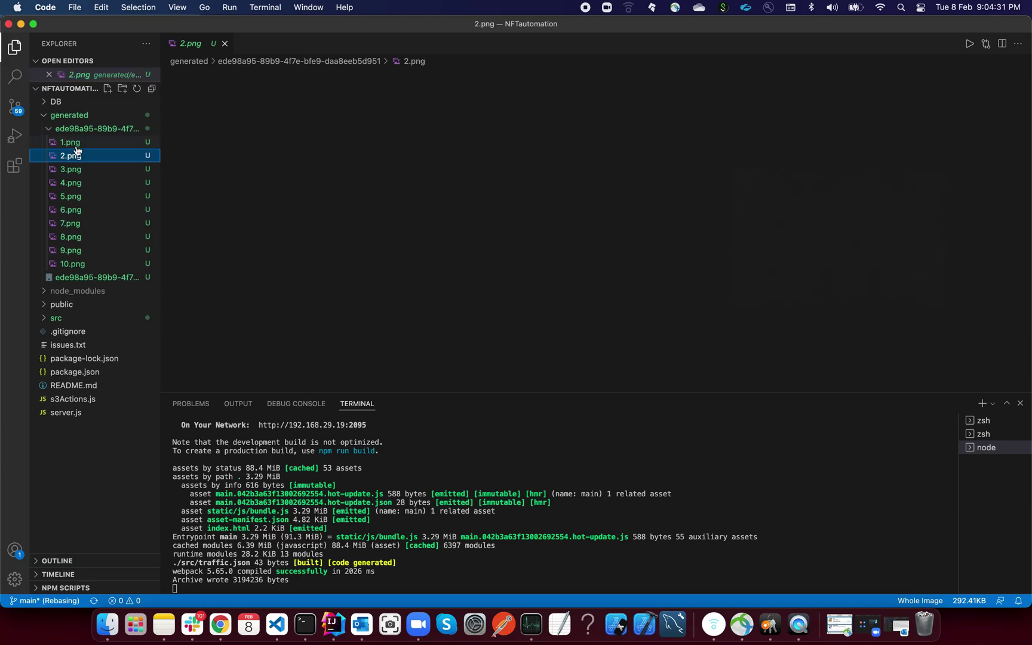
pyautogui.click(75, 145)
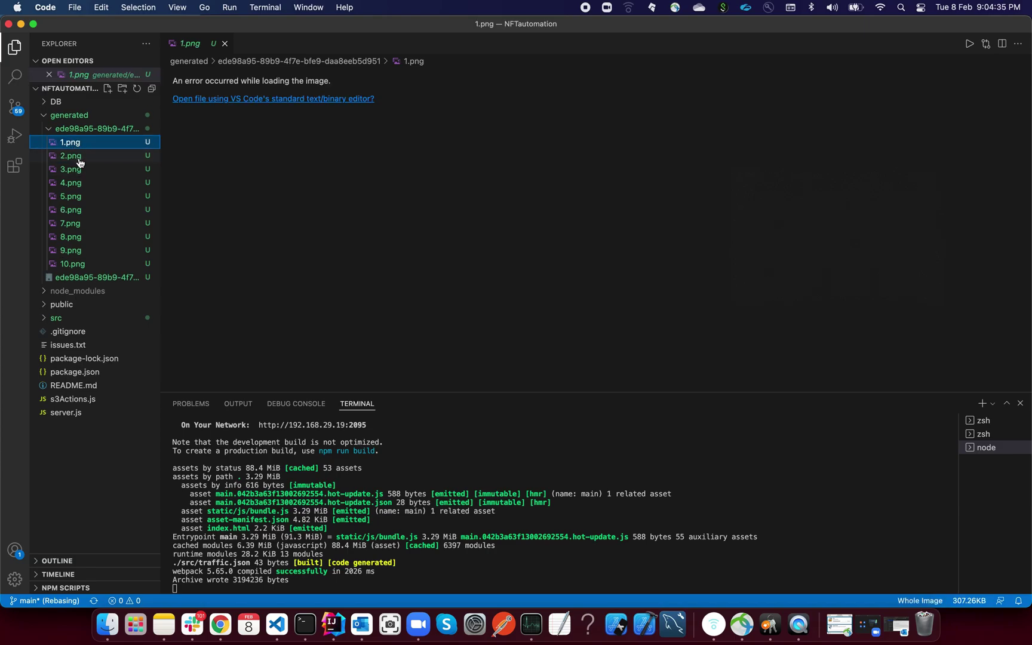
pyautogui.click(76, 156)
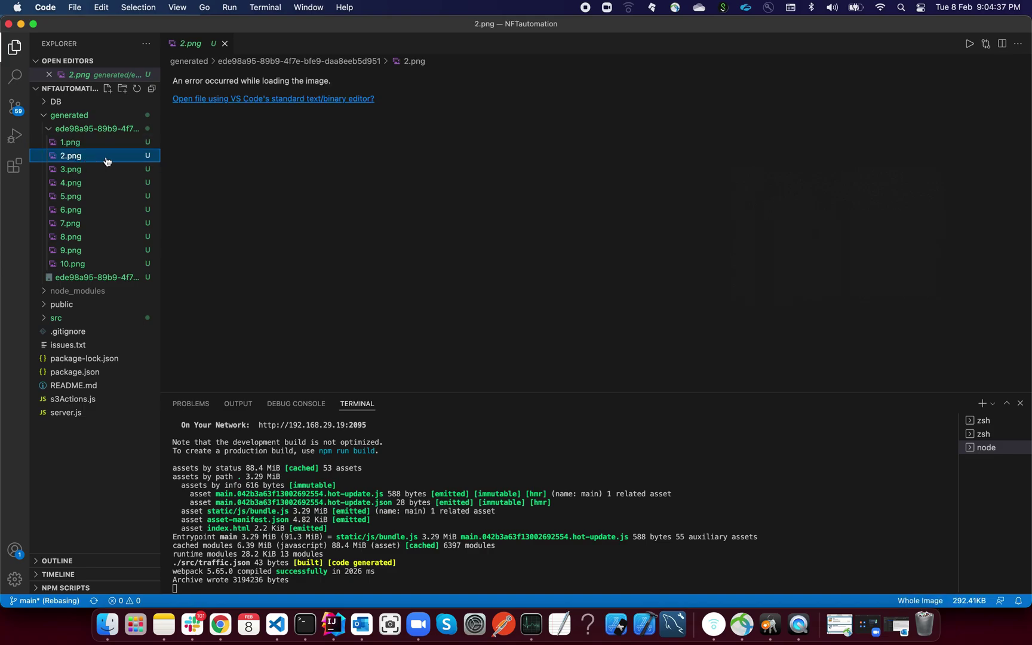
pyautogui.click(105, 170)
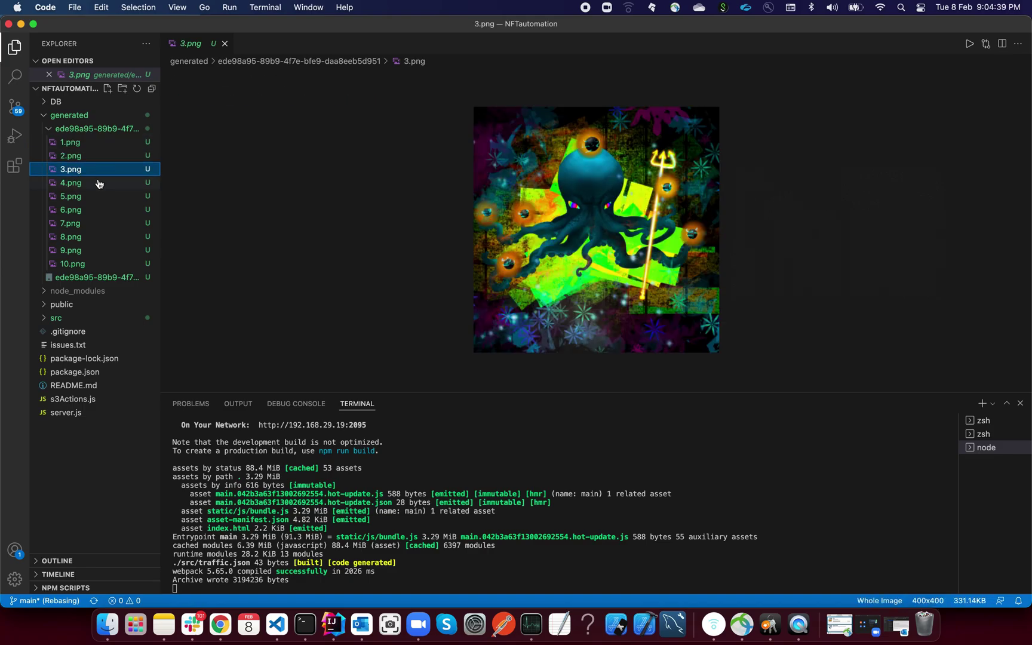
# Preview the octopus images 4.png through 10.png and the generated zip archive.
pyautogui.click(88, 181)
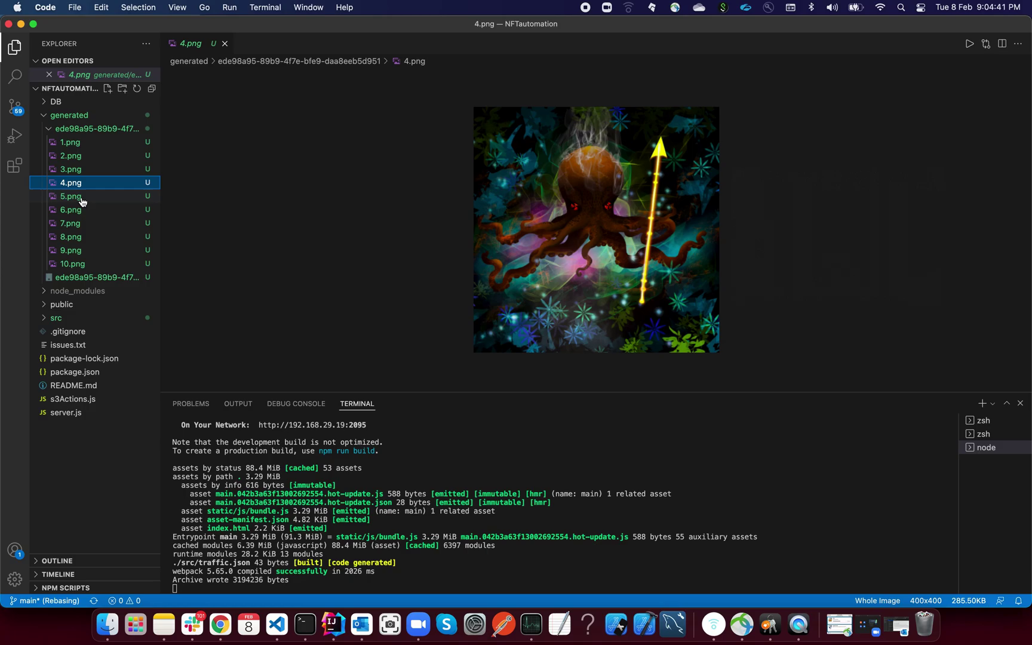
pyautogui.click(82, 203)
pyautogui.click(79, 214)
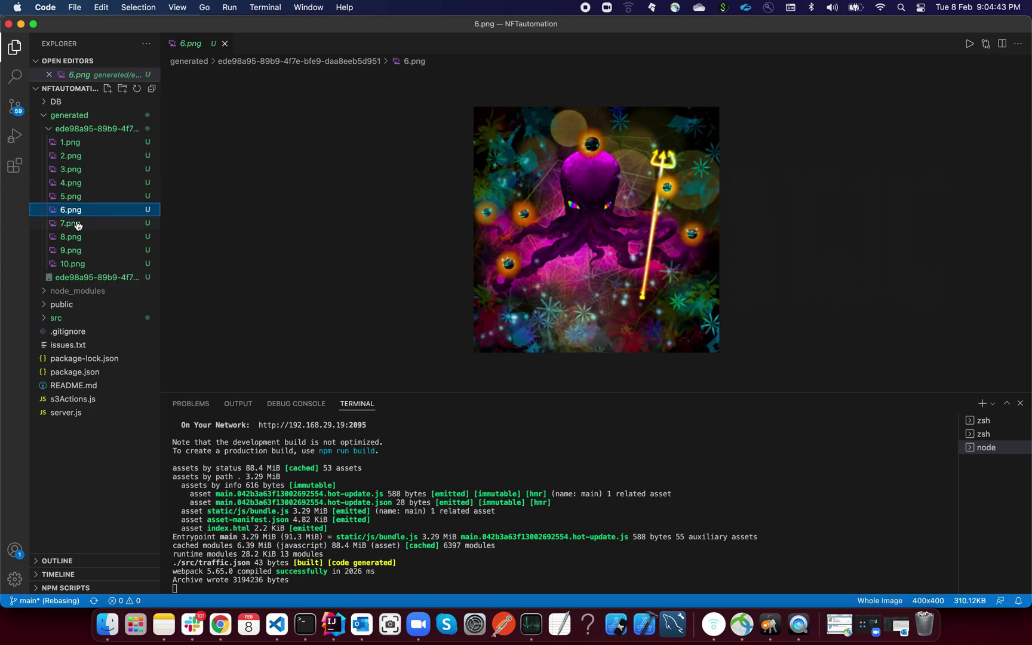
pyautogui.click(78, 225)
pyautogui.click(78, 251)
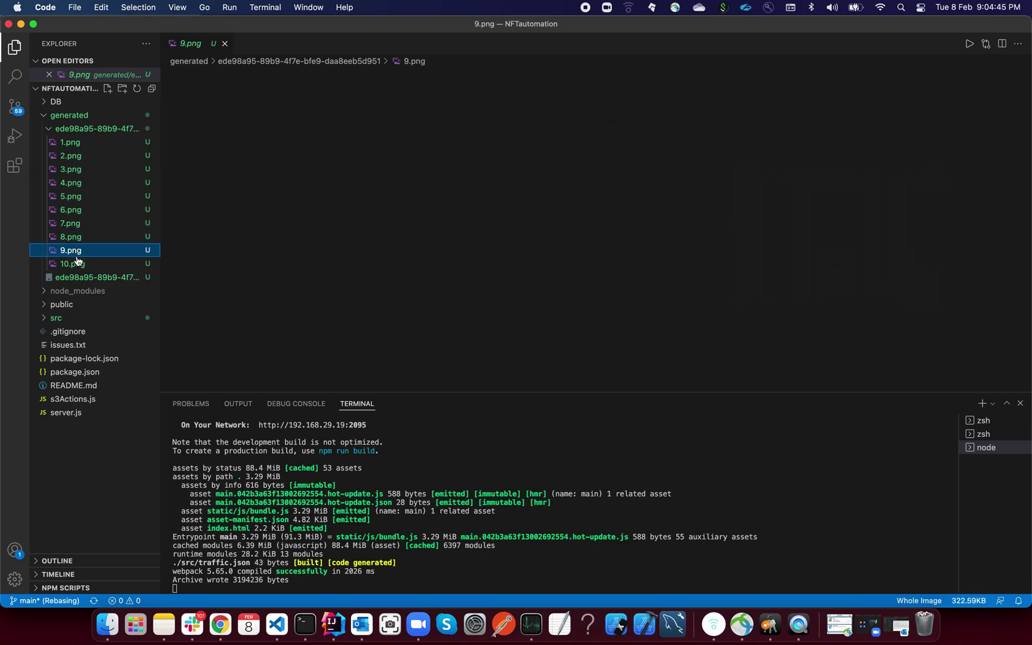
pyautogui.click(76, 264)
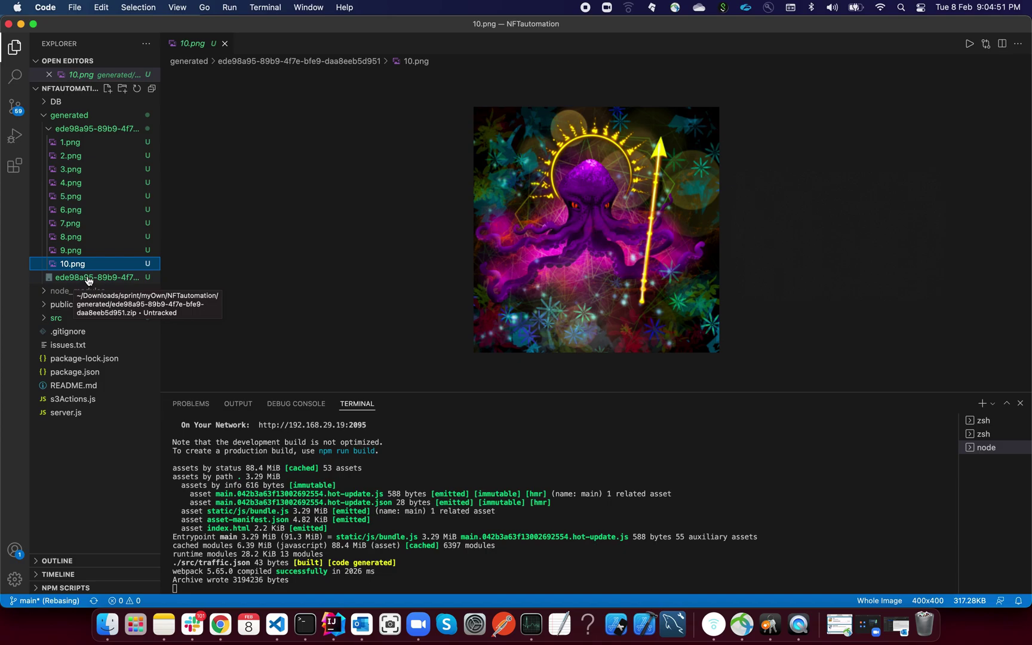
pyautogui.click(73, 278)
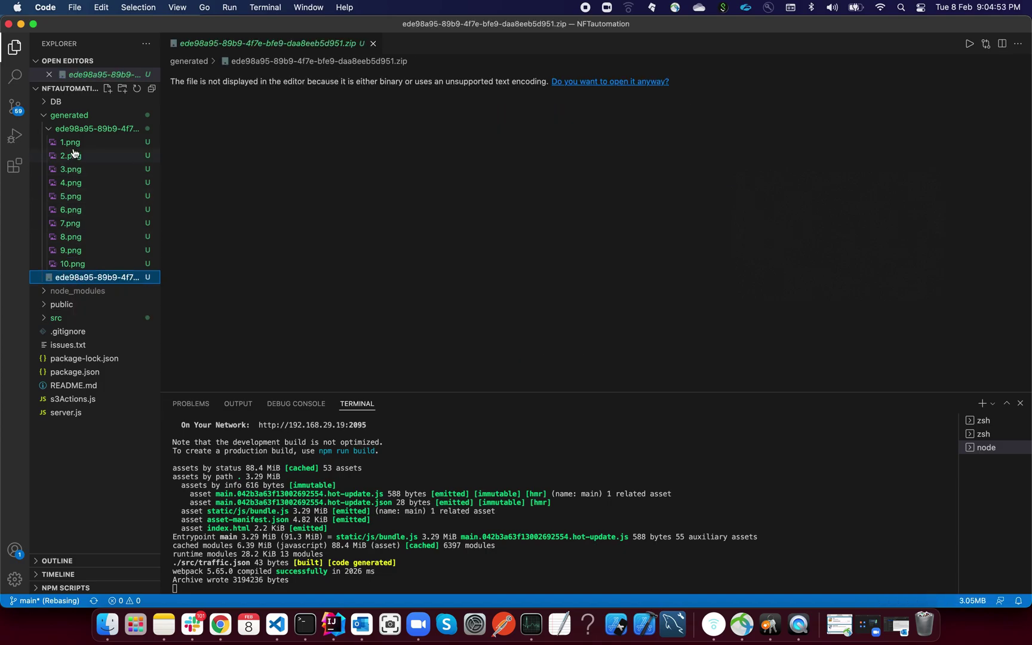
pyautogui.click(73, 263)
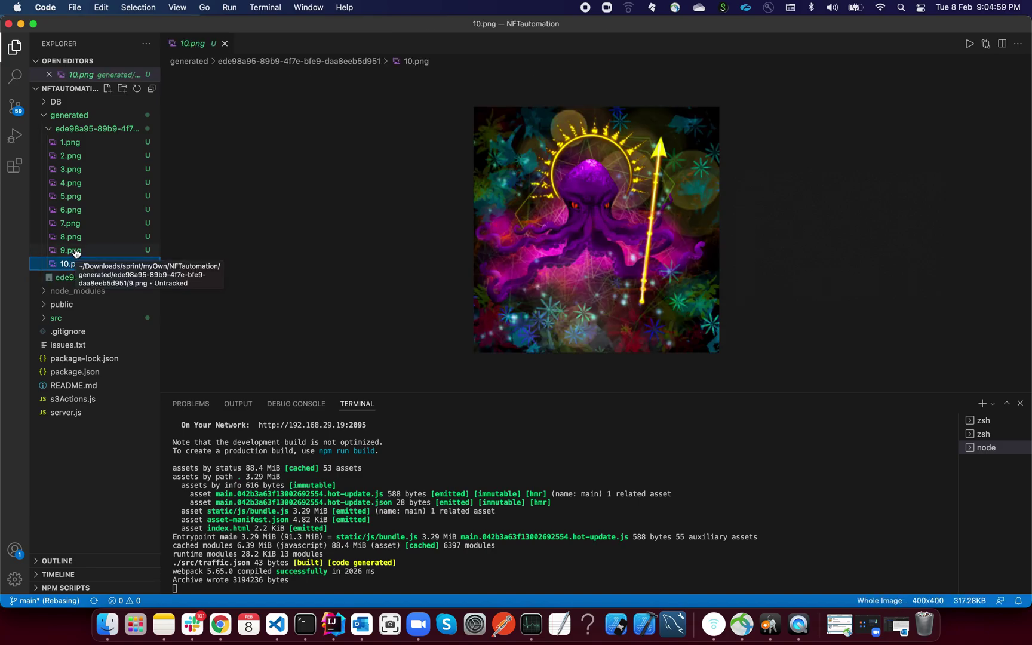
# Stop the running Node dev server with Ctrl+C in the terminal and return to Chrome.
pyautogui.click(231, 630)
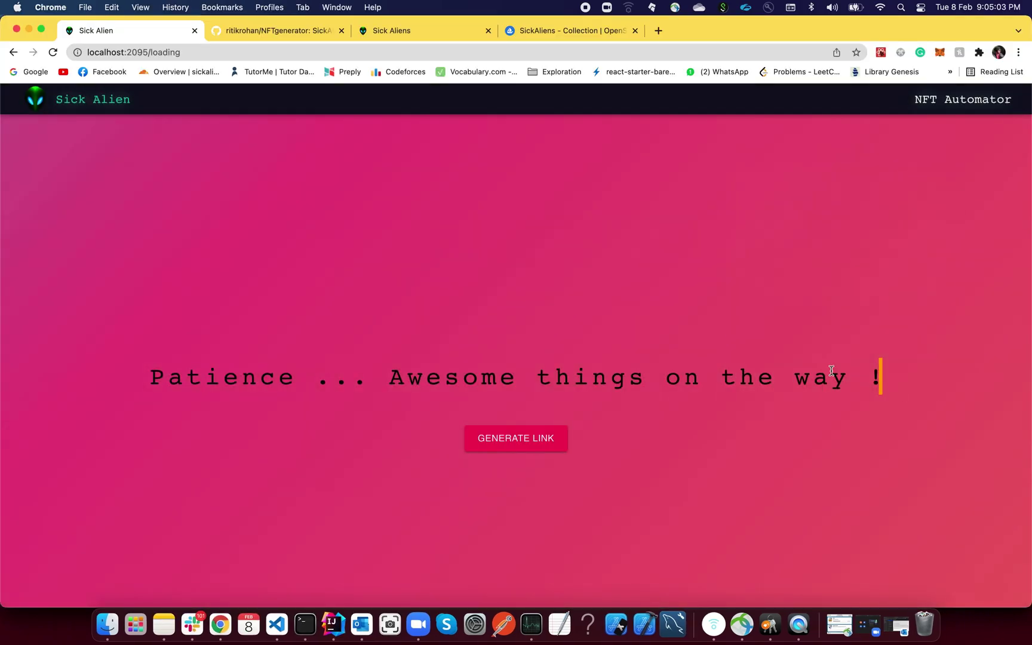
pyautogui.click(276, 624)
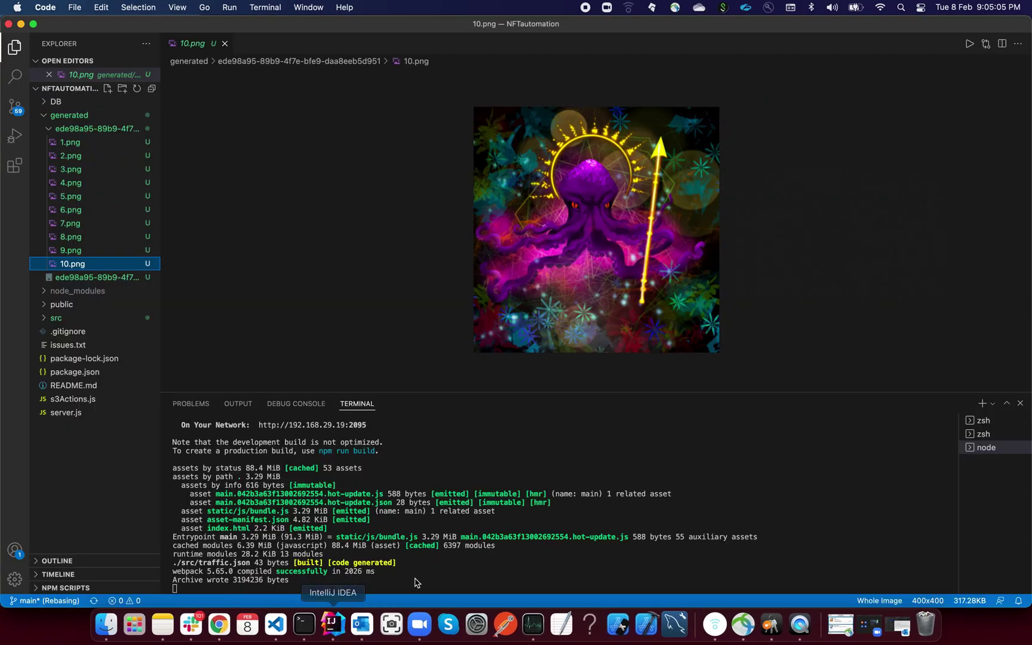
pyautogui.click(429, 576)
pyautogui.hotkey('ctrl', 'c')
pyautogui.press('Return')
pyautogui.press('Return')
pyautogui.press('Return')
pyautogui.press('Return')
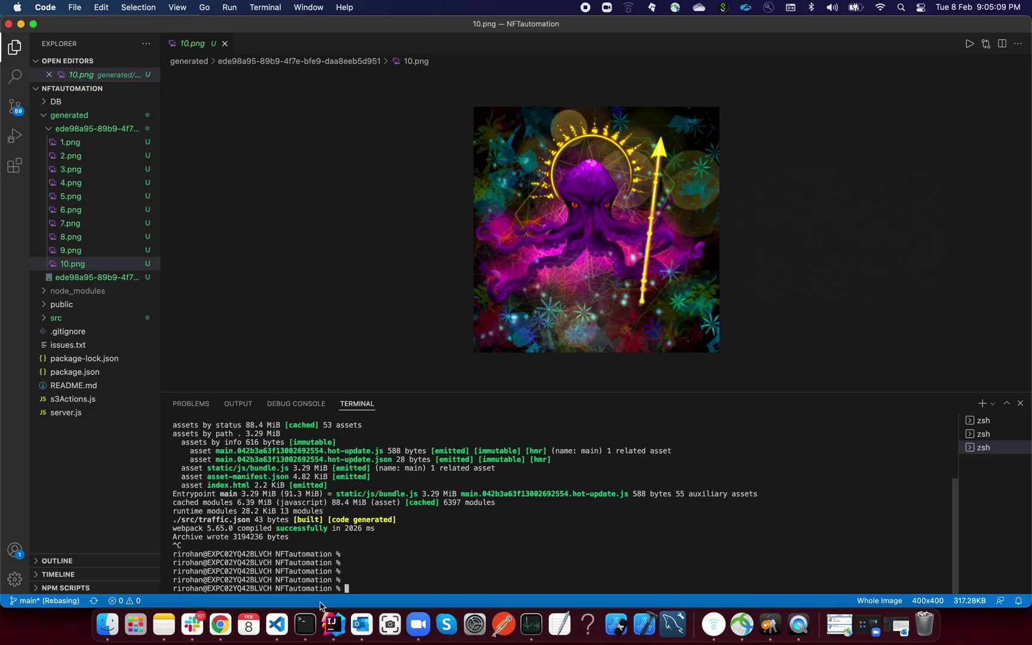
pyautogui.click(220, 624)
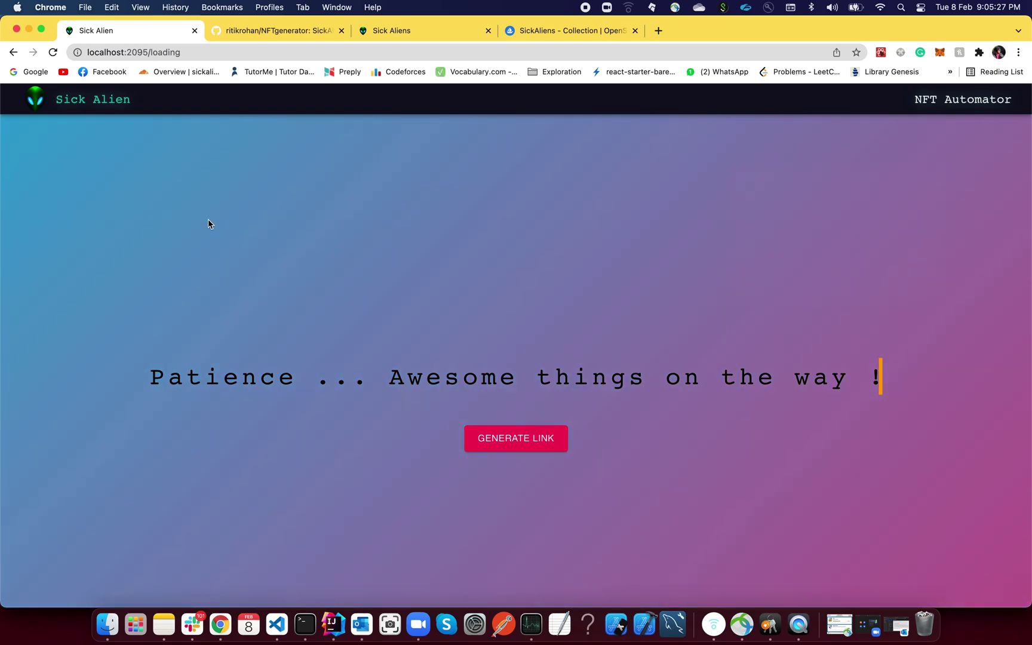
pyautogui.click(110, 108)
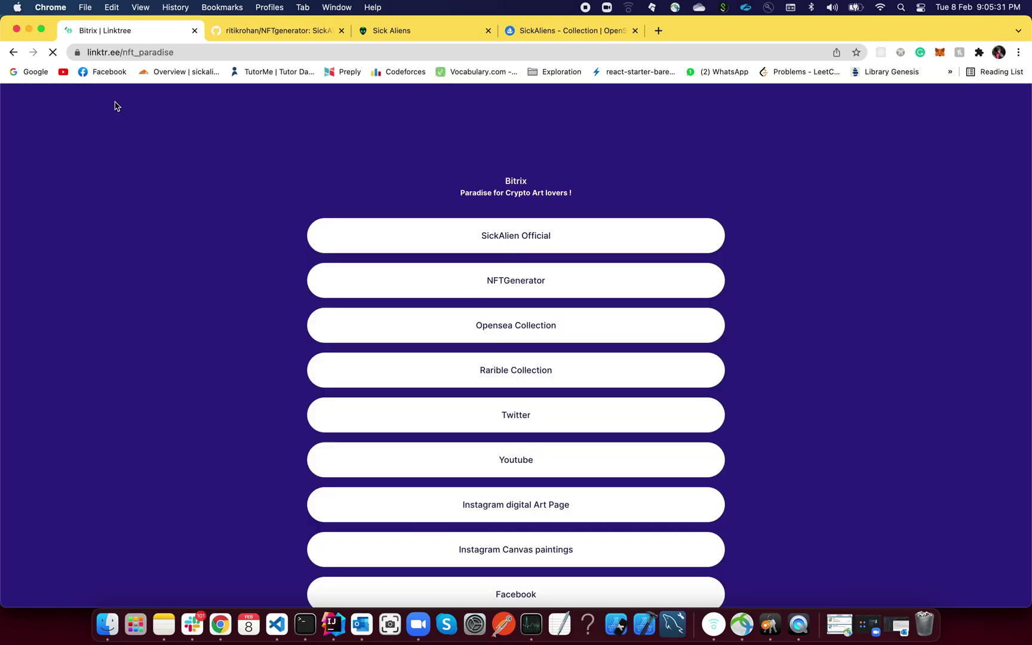
pyautogui.scroll(-3, 390, 499)
pyautogui.scroll(3, 390, 499)
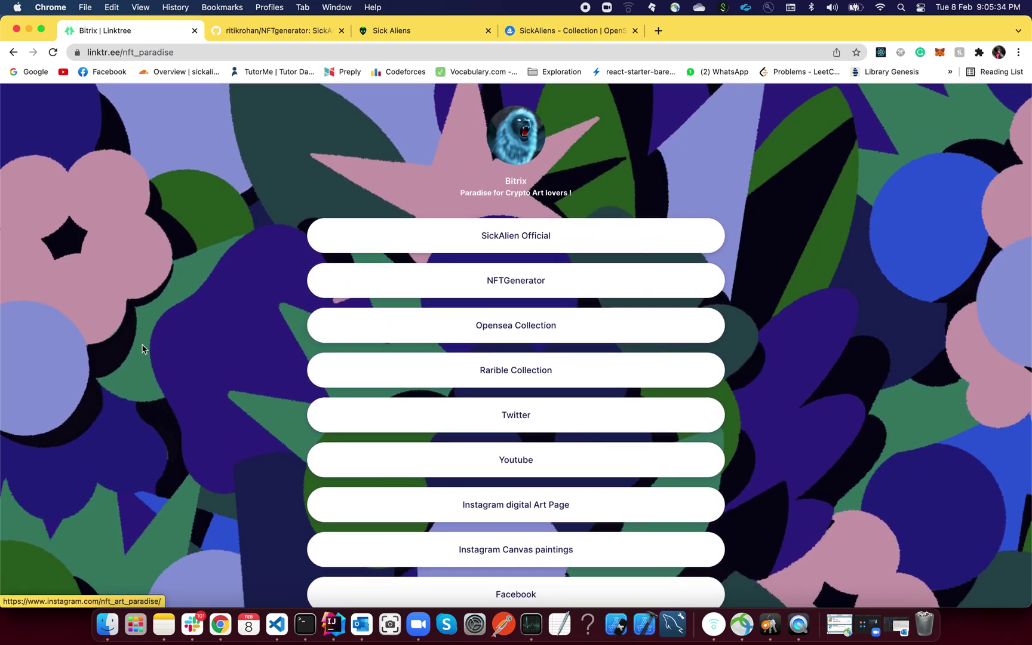
pyautogui.click(13, 52)
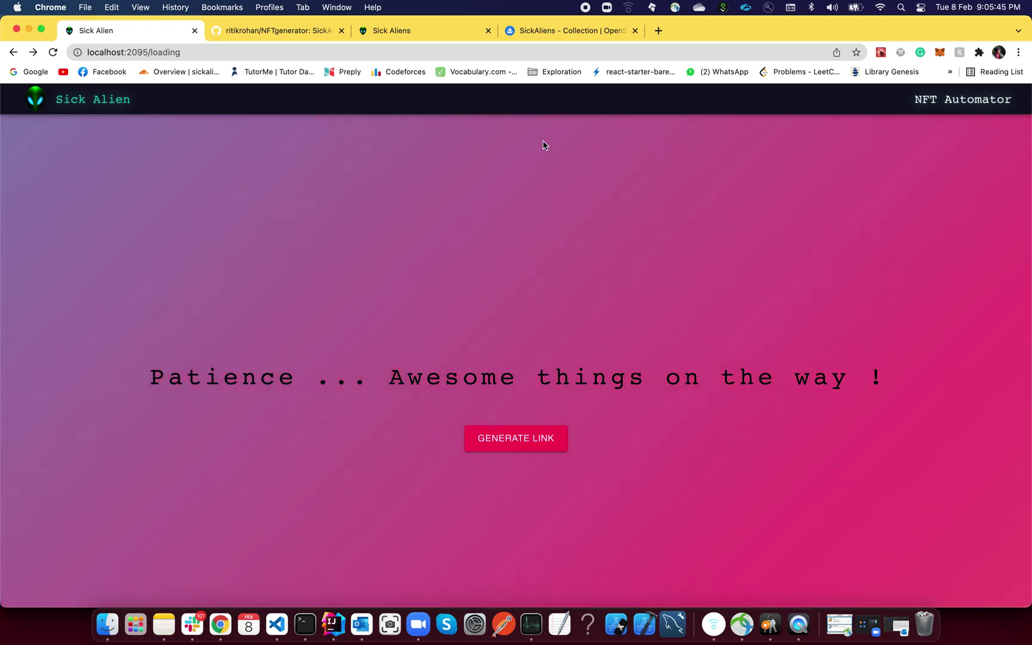
# Browse the 107-item SickAliens collection on OpenSea, then go back to the NFTgenerator GitHub repository.
pyautogui.click(551, 36)
pyautogui.scroll(-7, 382, 270)
pyautogui.scroll(8, 381, 270)
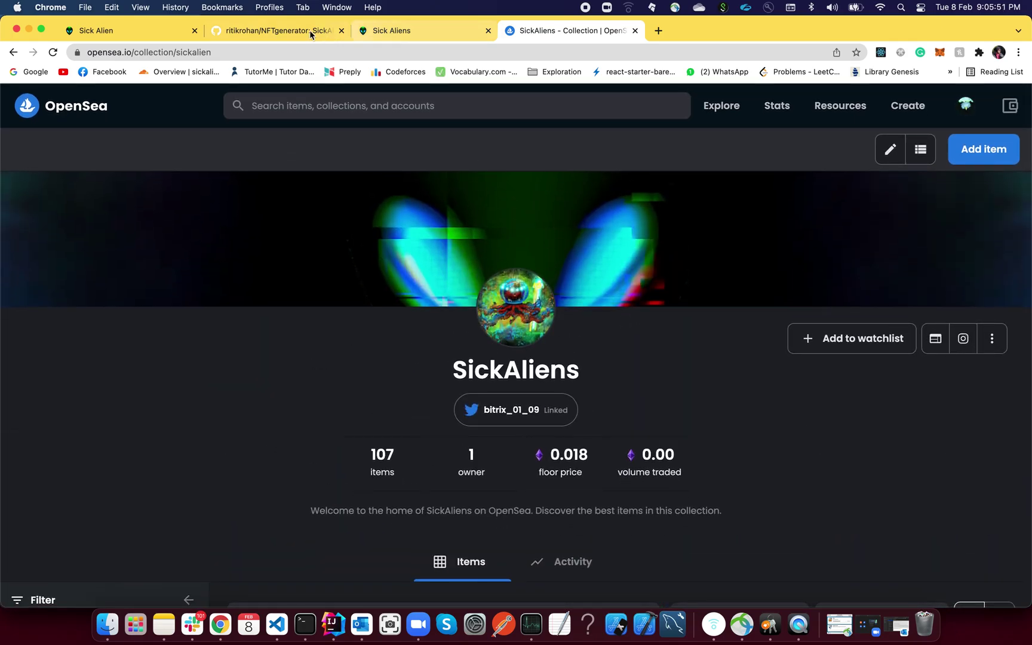
pyautogui.click(277, 29)
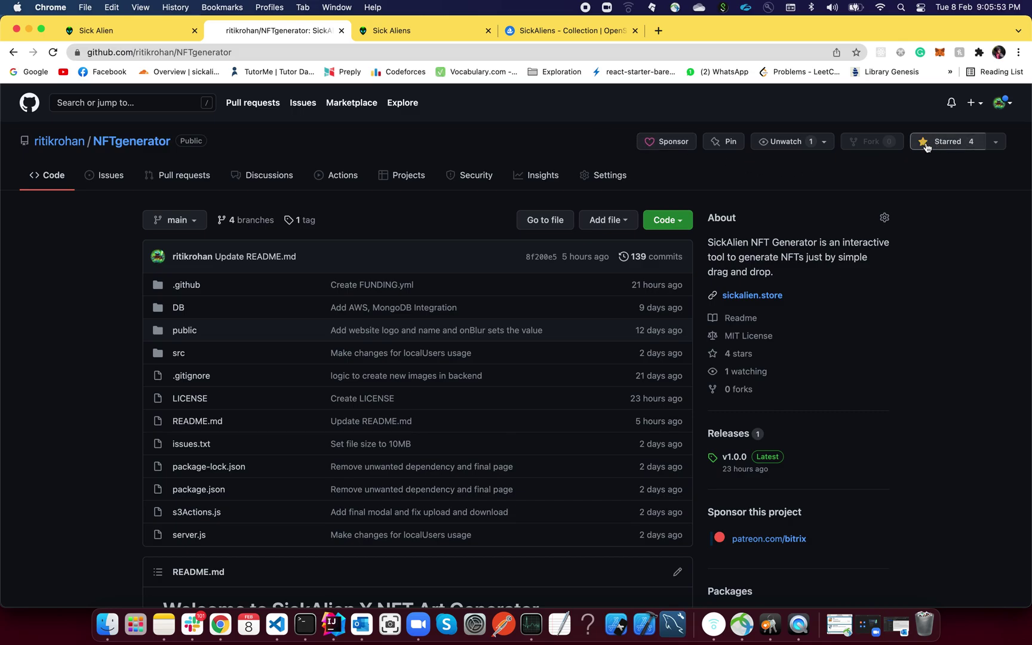